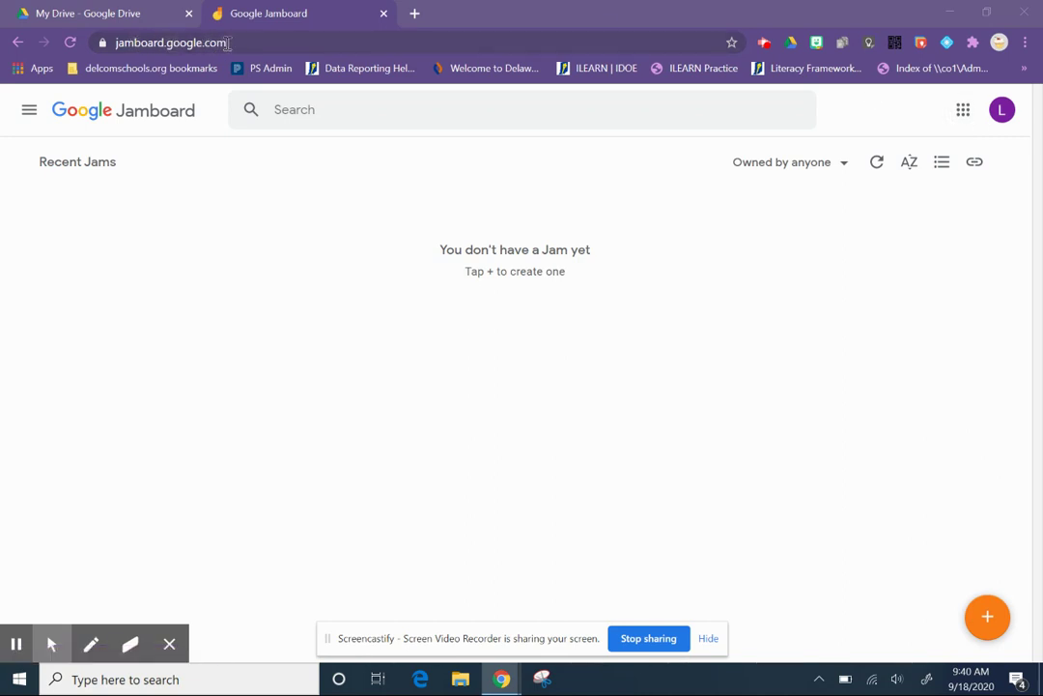
# Look through the Google apps list for the Jamboard entry.
pyautogui.click(963, 111)
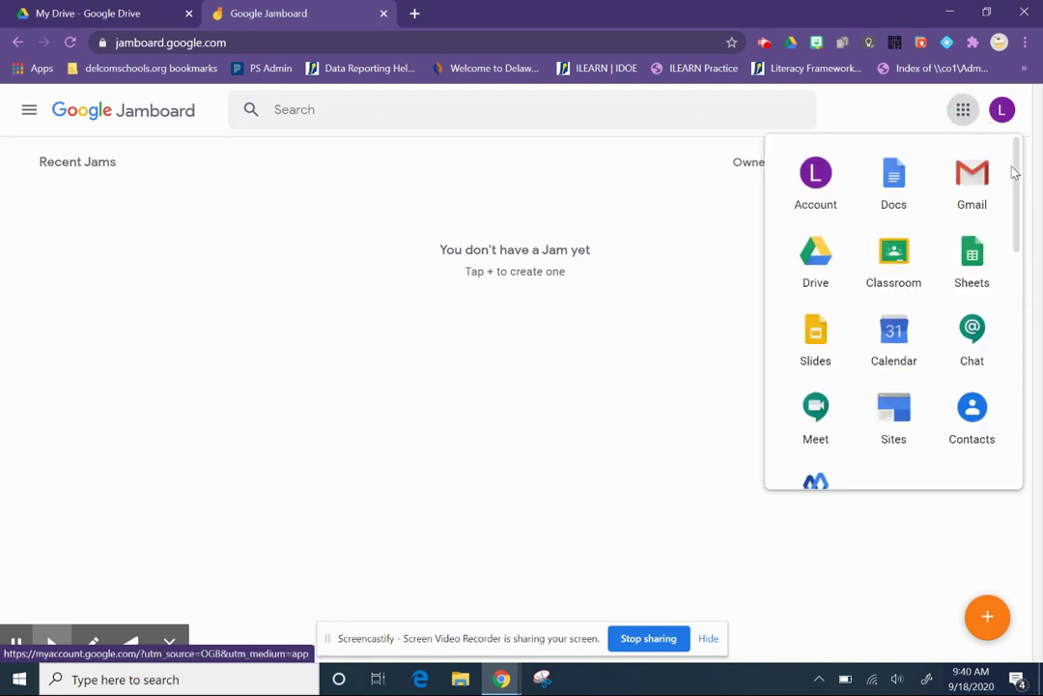
pyautogui.moveTo(1019, 170); pyautogui.dragTo(1019, 356)
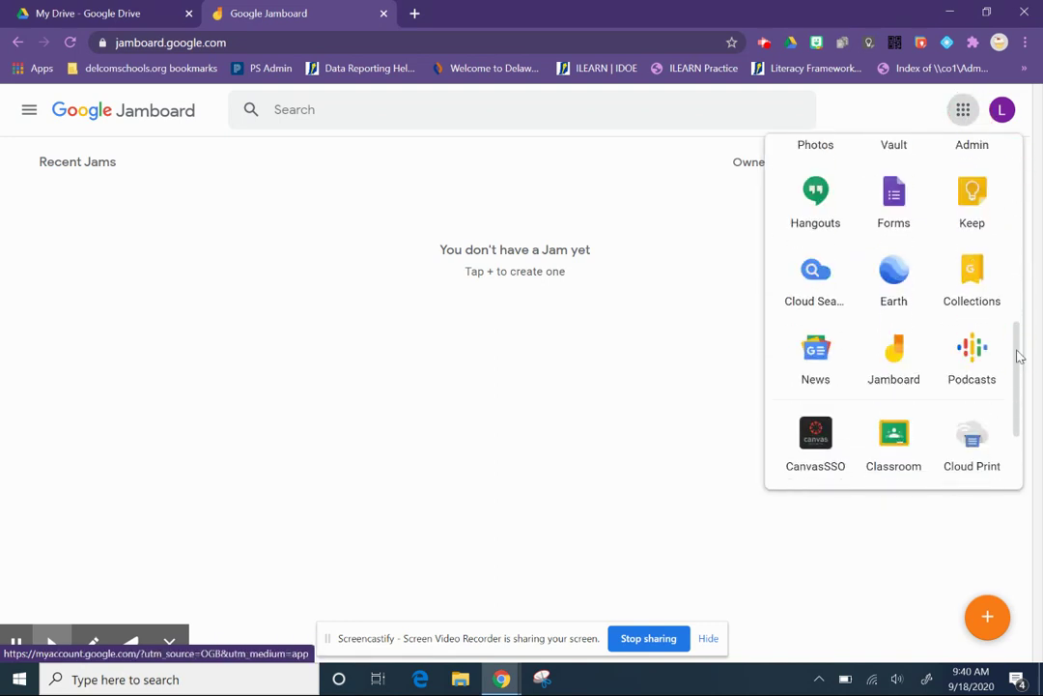
pyautogui.click(524, 413)
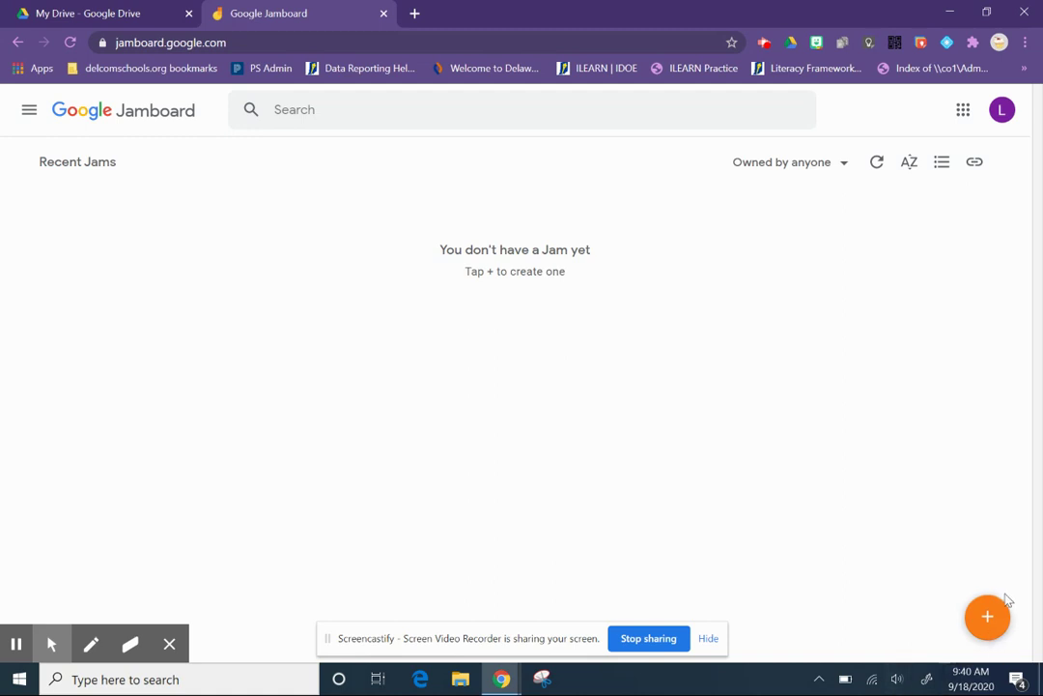
# Create a new jam and rename it "This Is My Jam".
pyautogui.click(986, 623)
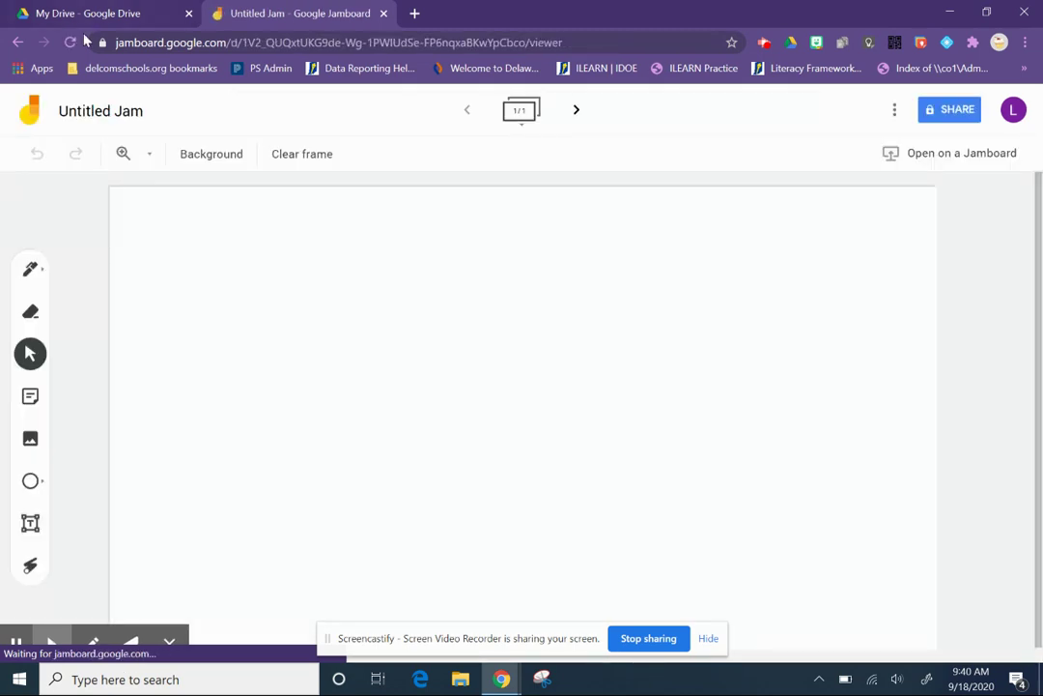
pyautogui.click(98, 111)
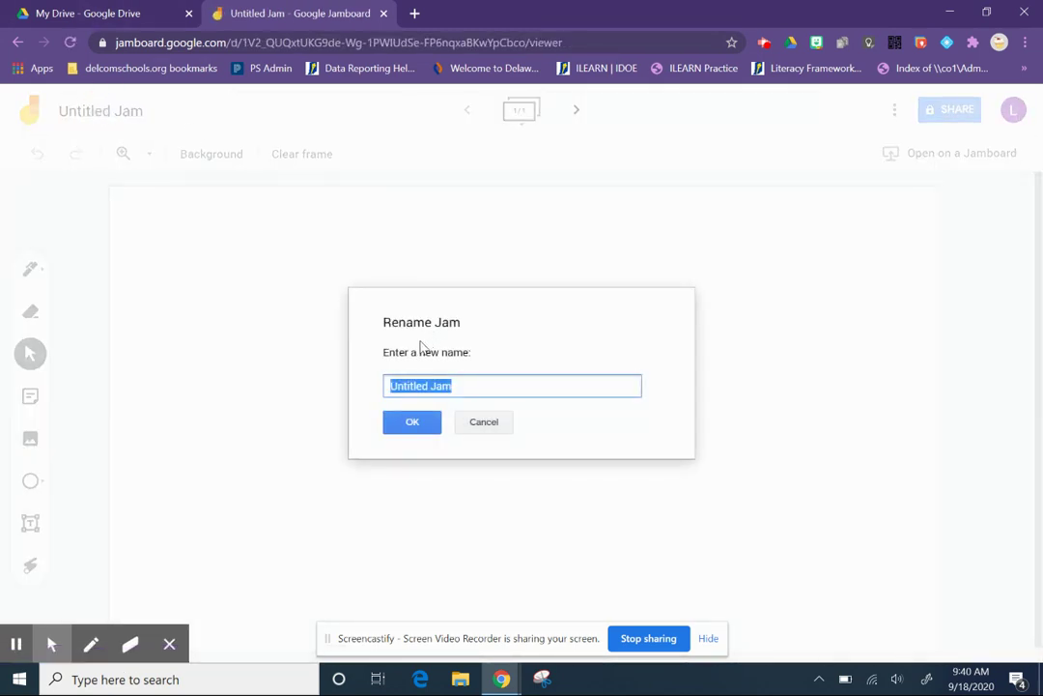
pyautogui.write('This')
pyautogui.press('BackSpace')
pyautogui.press('BackSpace')
pyautogui.write('Is My Jam')
pyautogui.click(409, 426)
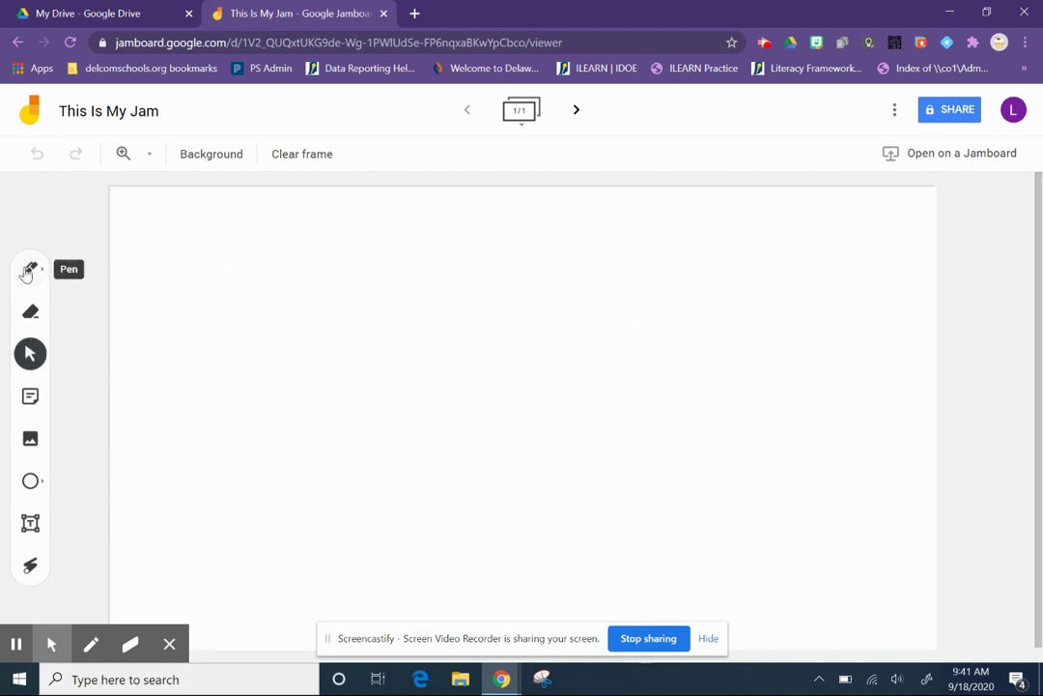
# Draw a black wavy pen line across the upper part of the frame and a blue one beneath it.
pyautogui.click(32, 273)
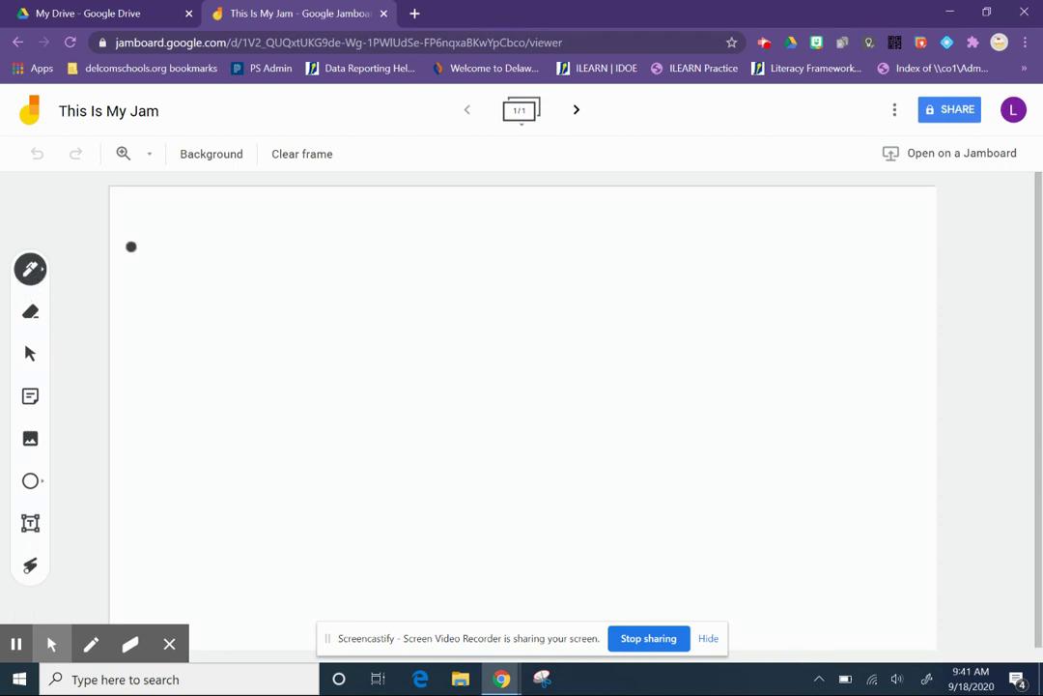
pyautogui.moveTo(161, 228)
pyautogui.mouseDown()
pyautogui.moveTo(188, 319)
pyautogui.moveTo(661, 296)
pyautogui.mouseUp()
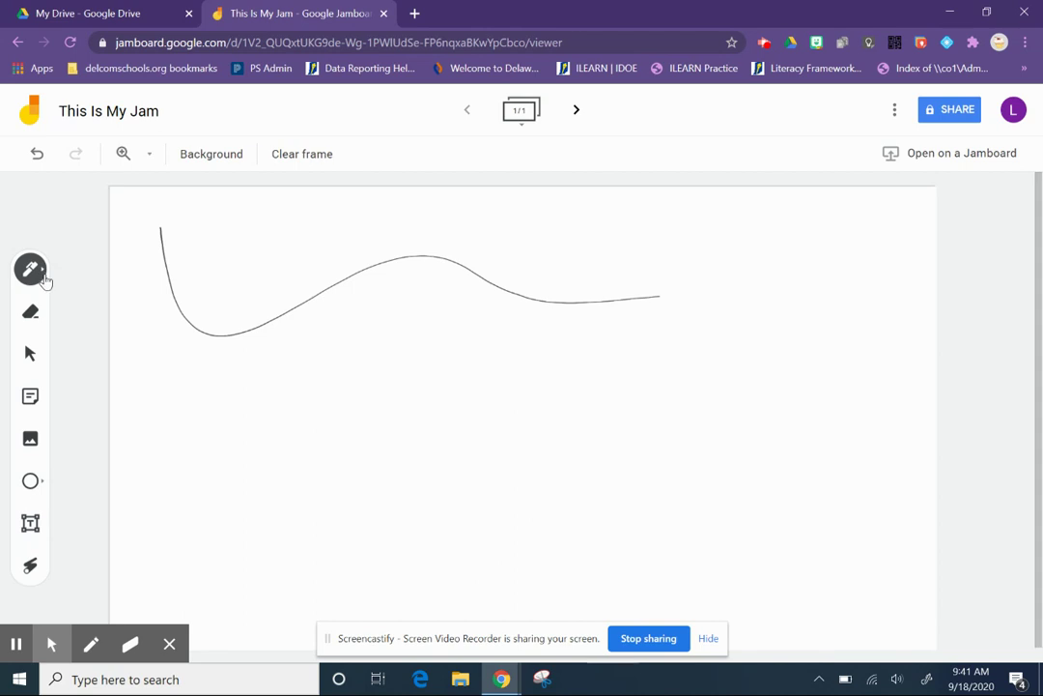
pyautogui.click(32, 270)
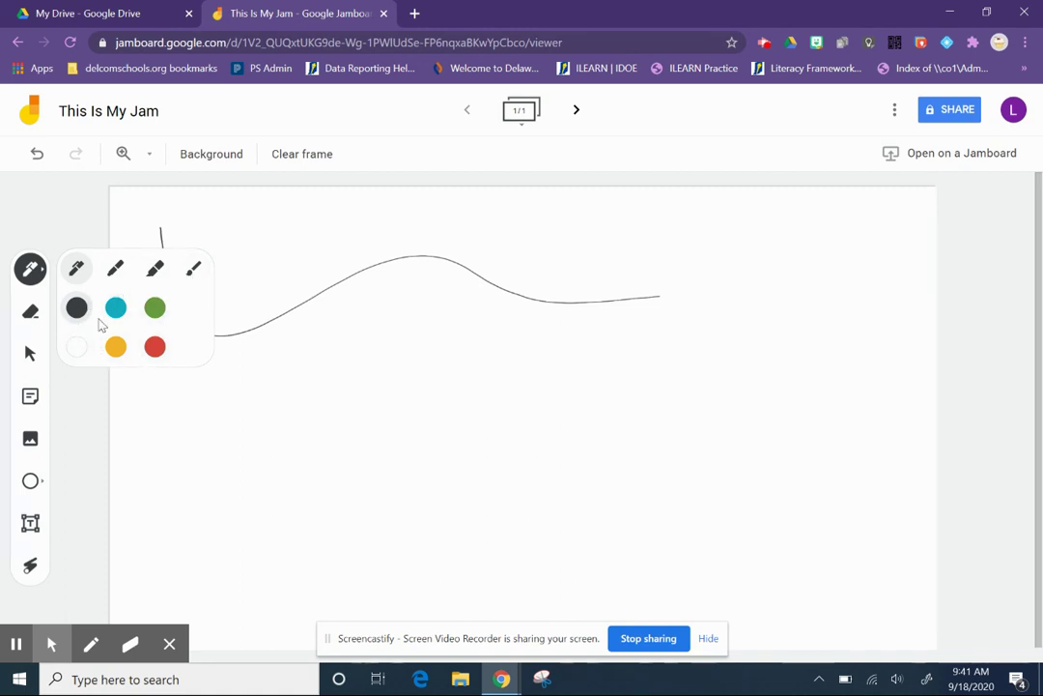
pyautogui.click(117, 313)
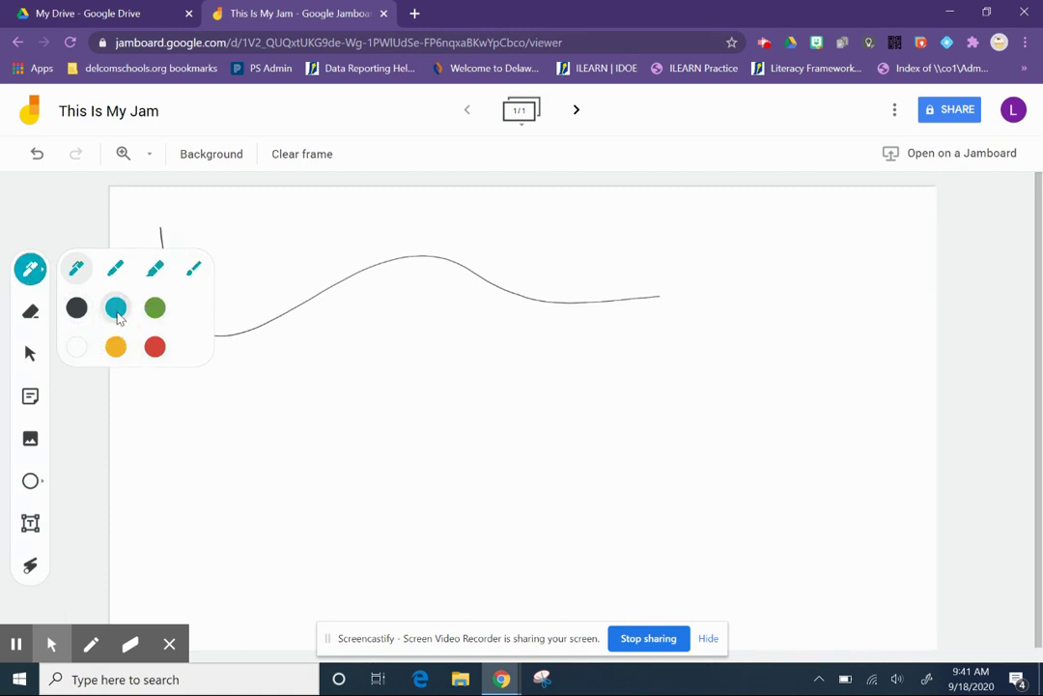
pyautogui.moveTo(190, 396)
pyautogui.mouseDown()
pyautogui.moveTo(300, 368)
pyautogui.moveTo(721, 349)
pyautogui.mouseUp()
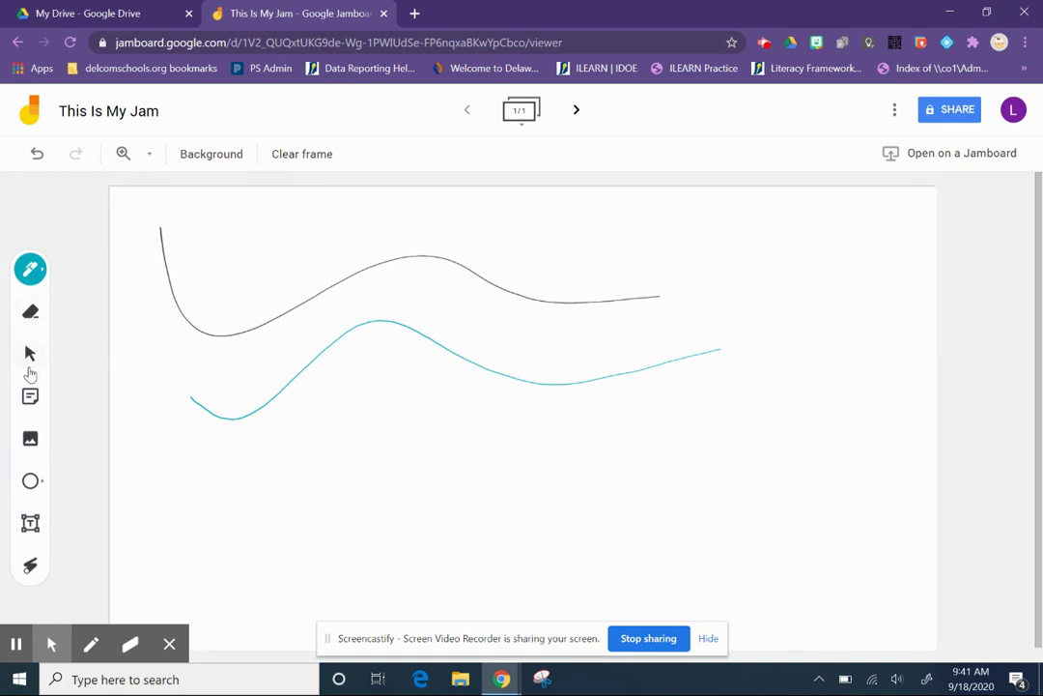
# Erase the beginning of the black line and clear the whole frame.
pyautogui.click(32, 313)
pyautogui.moveTo(167, 249)
pyautogui.mouseDown()
pyautogui.moveTo(164, 235)
pyautogui.moveTo(168, 291)
pyautogui.moveTo(250, 330)
pyautogui.moveTo(389, 258)
pyautogui.mouseUp()
pyautogui.moveTo(164, 276)
pyautogui.mouseDown()
pyautogui.moveTo(154, 255)
pyautogui.moveTo(164, 265)
pyautogui.moveTo(169, 238)
pyautogui.moveTo(162, 252)
pyautogui.mouseUp()
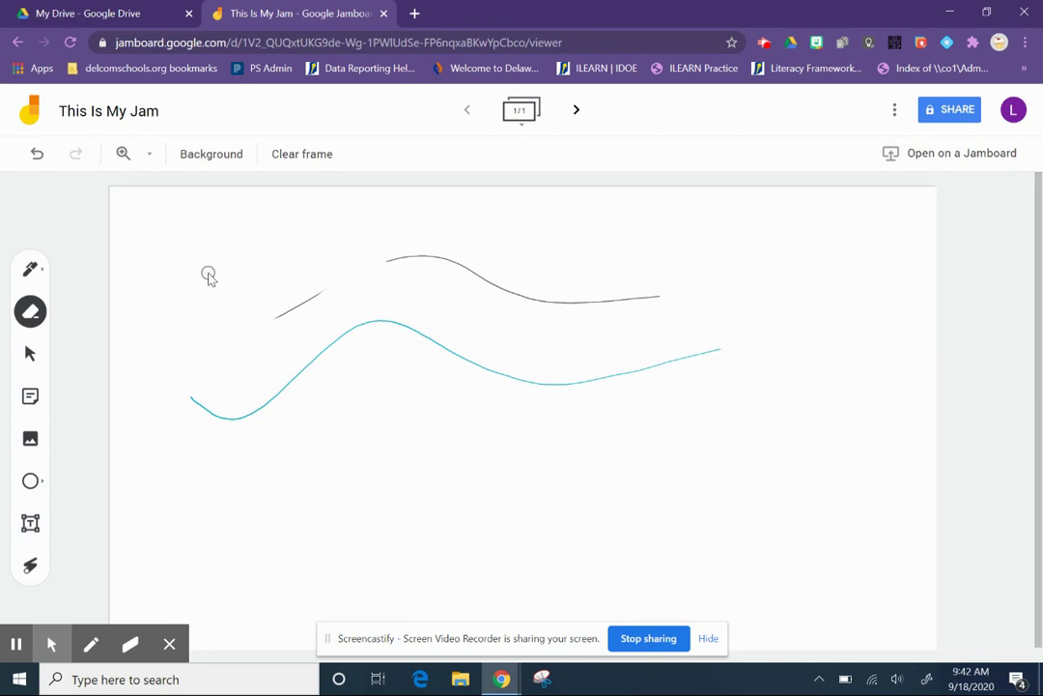
pyautogui.click(314, 154)
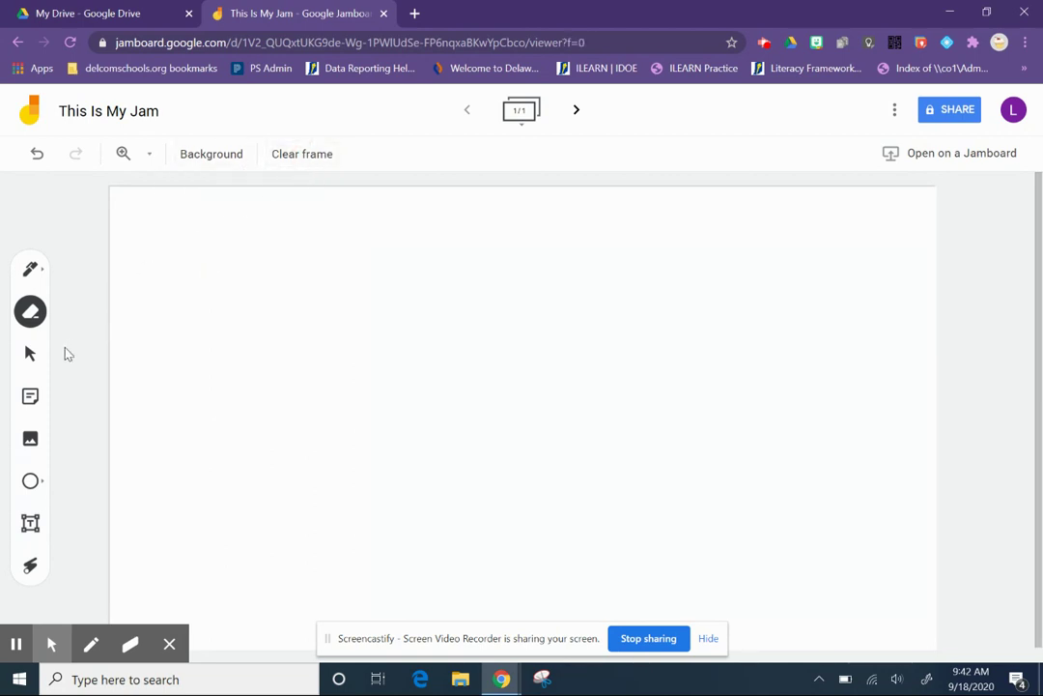
# Add a green sticky note with the text "Hi".
pyautogui.click(31, 404)
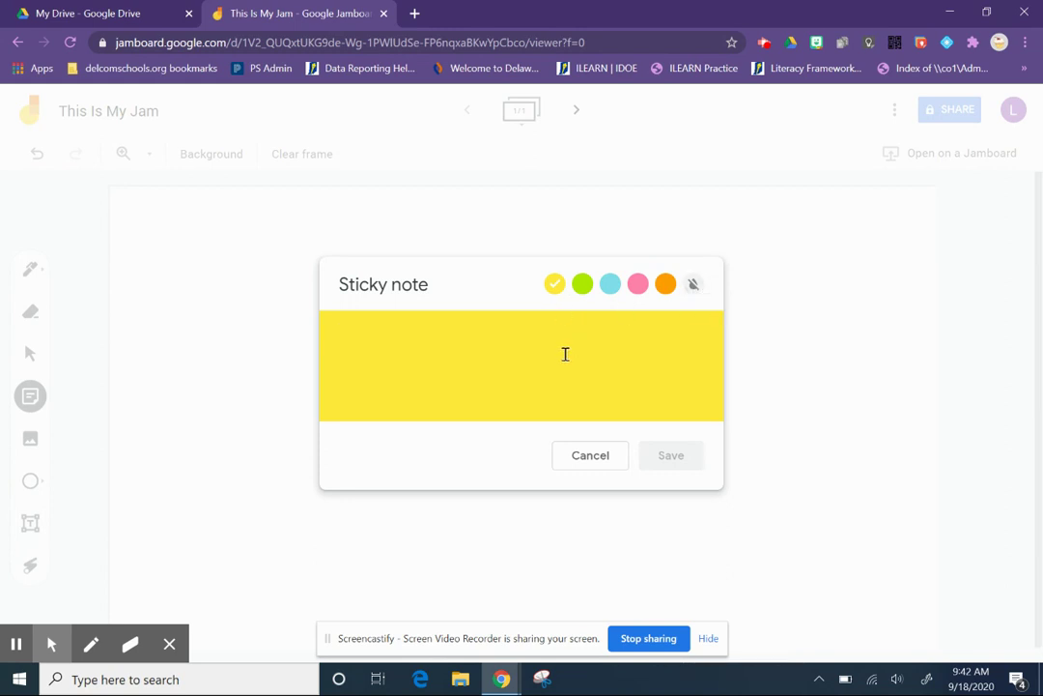
pyautogui.write('Hi')
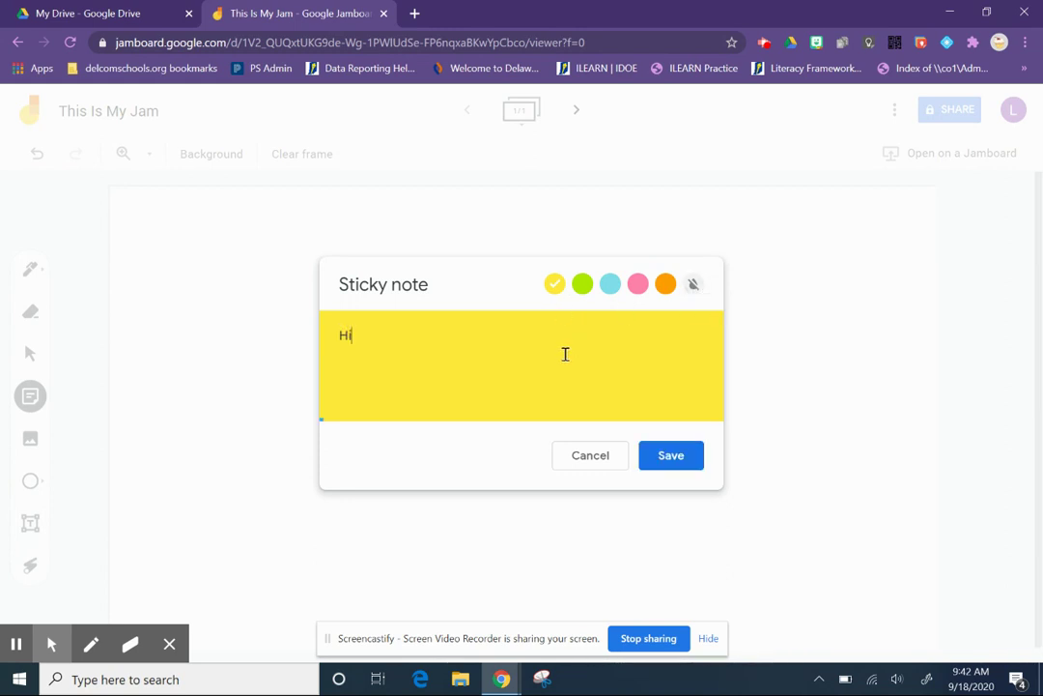
pyautogui.click(582, 285)
pyautogui.click(680, 460)
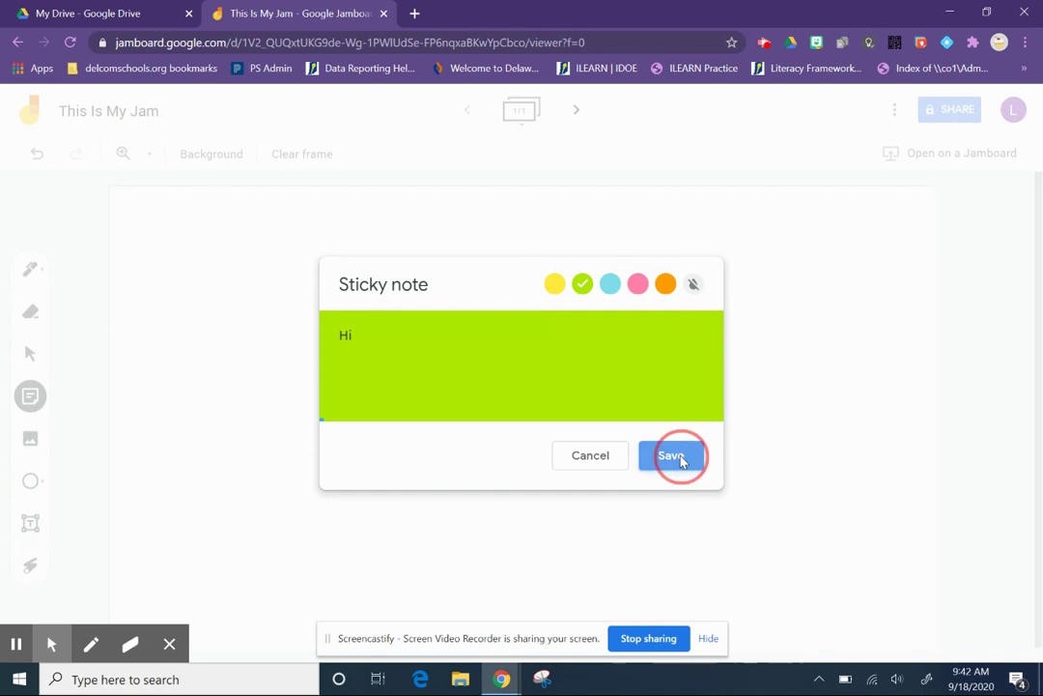
# Move the "Hi" note to the frame's upper-left area, tilt it slightly counterclockwise and make it a little smaller.
pyautogui.click(248, 354)
pyautogui.click(256, 229)
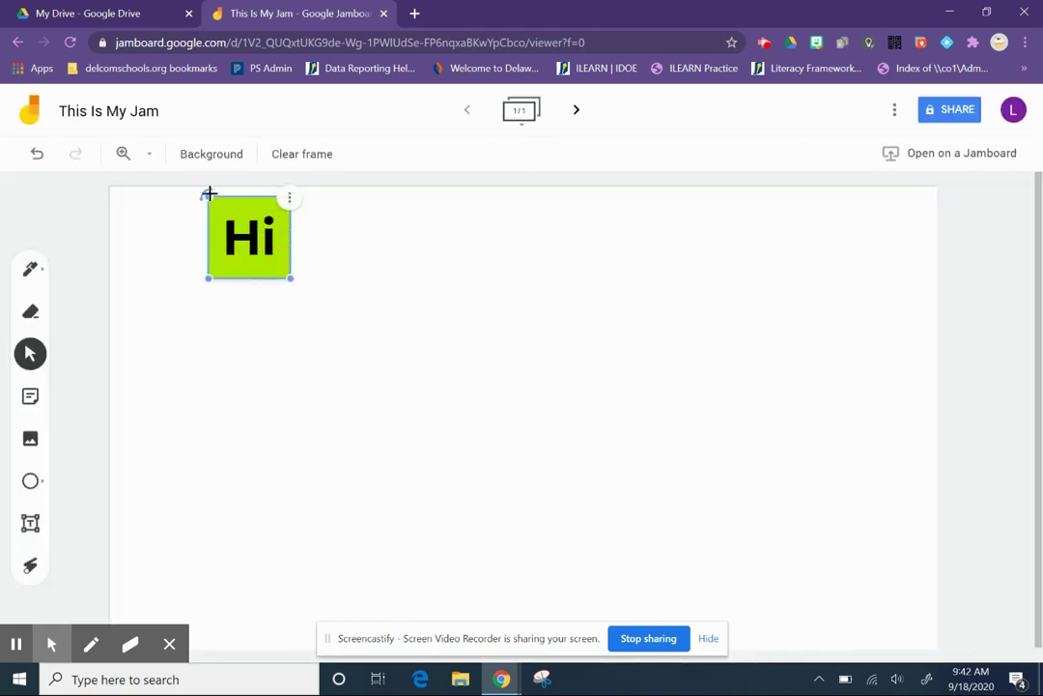
pyautogui.moveTo(207, 189); pyautogui.dragTo(188, 312)
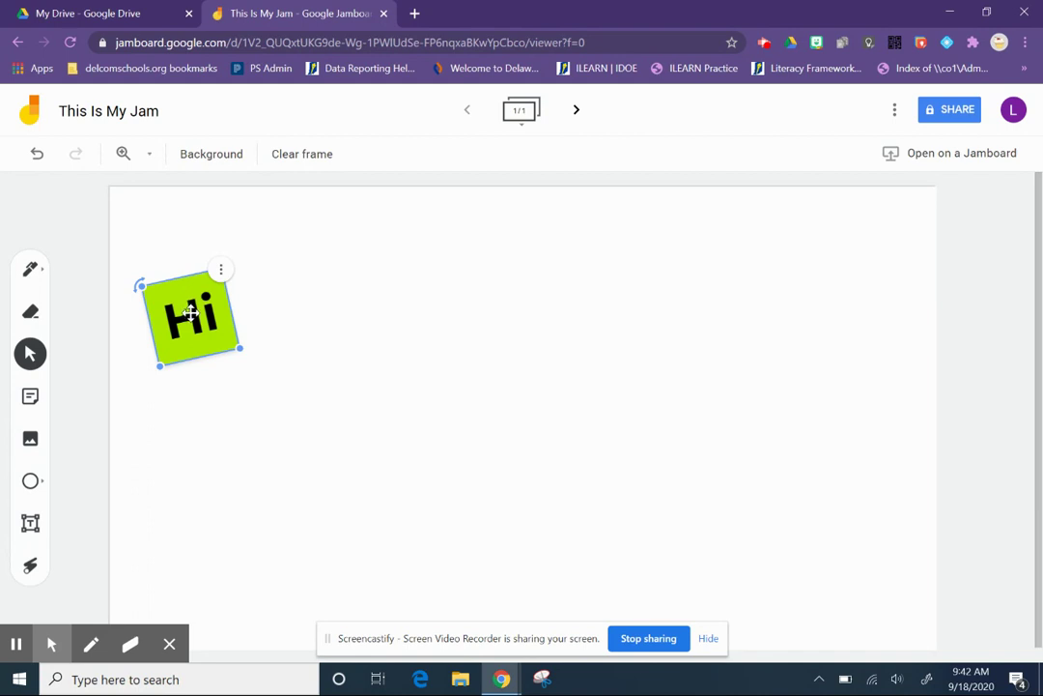
pyautogui.moveTo(190, 312); pyautogui.dragTo(214, 285)
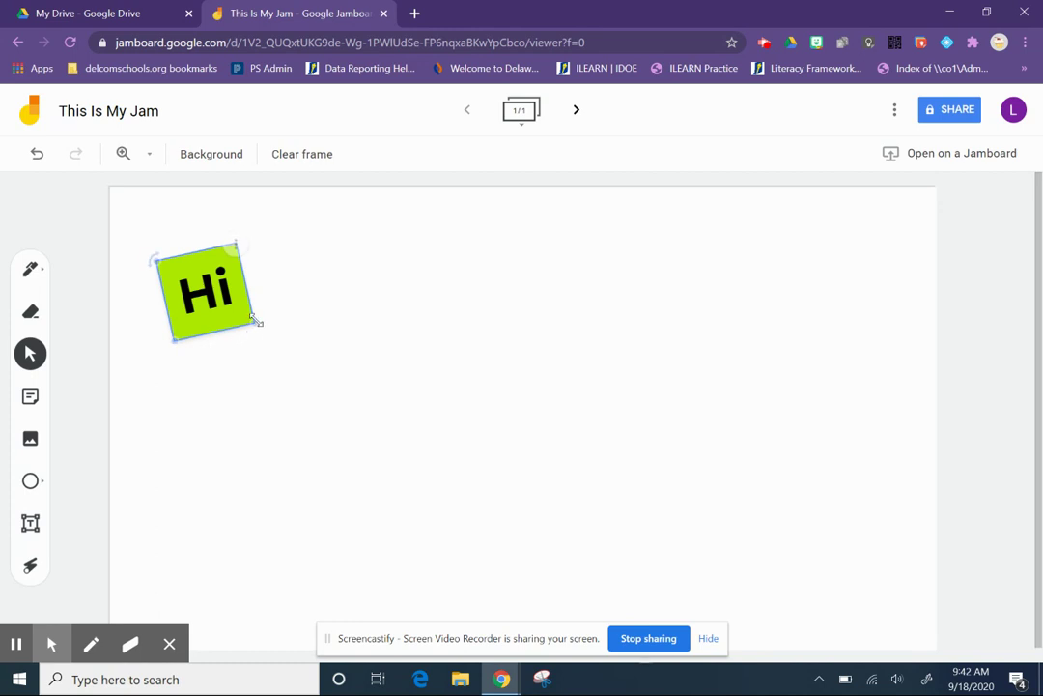
pyautogui.moveTo(255, 323)
pyautogui.mouseDown()
pyautogui.moveTo(316, 345)
pyautogui.moveTo(424, 428)
pyautogui.moveTo(263, 302)
pyautogui.moveTo(222, 289)
pyautogui.moveTo(248, 318)
pyautogui.mouseUp()
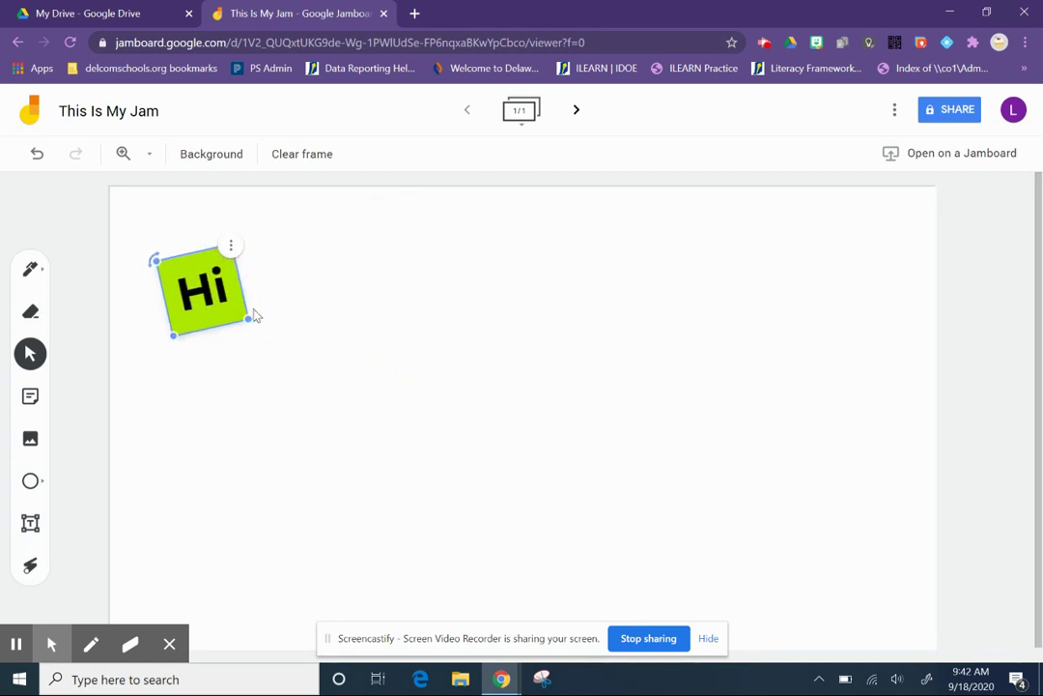
pyautogui.click(231, 247)
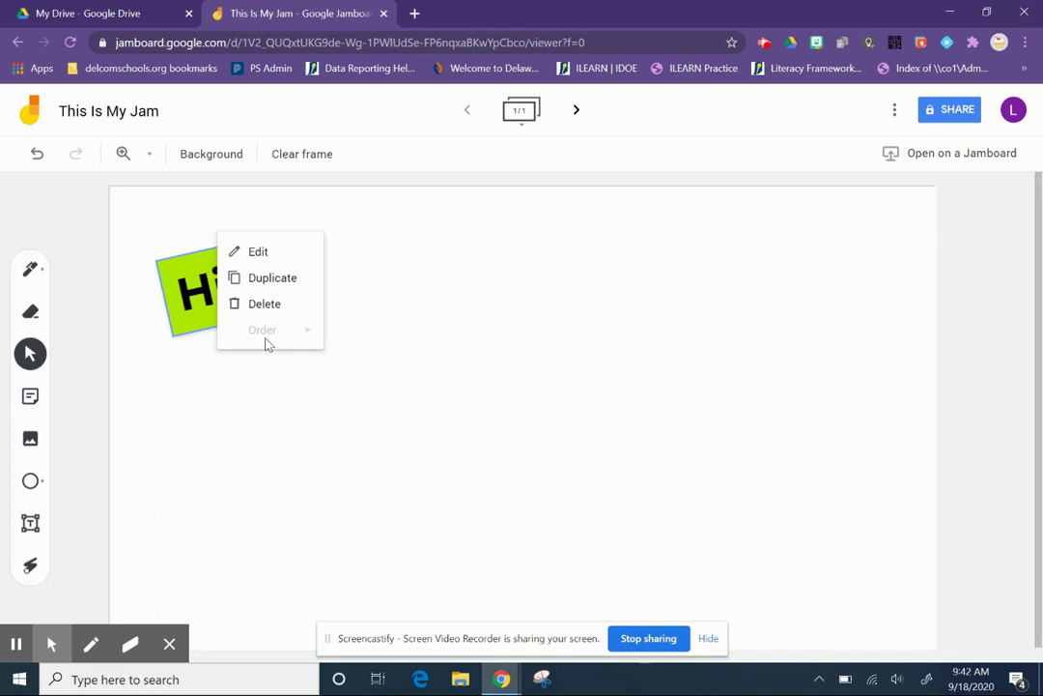
pyautogui.click(233, 400)
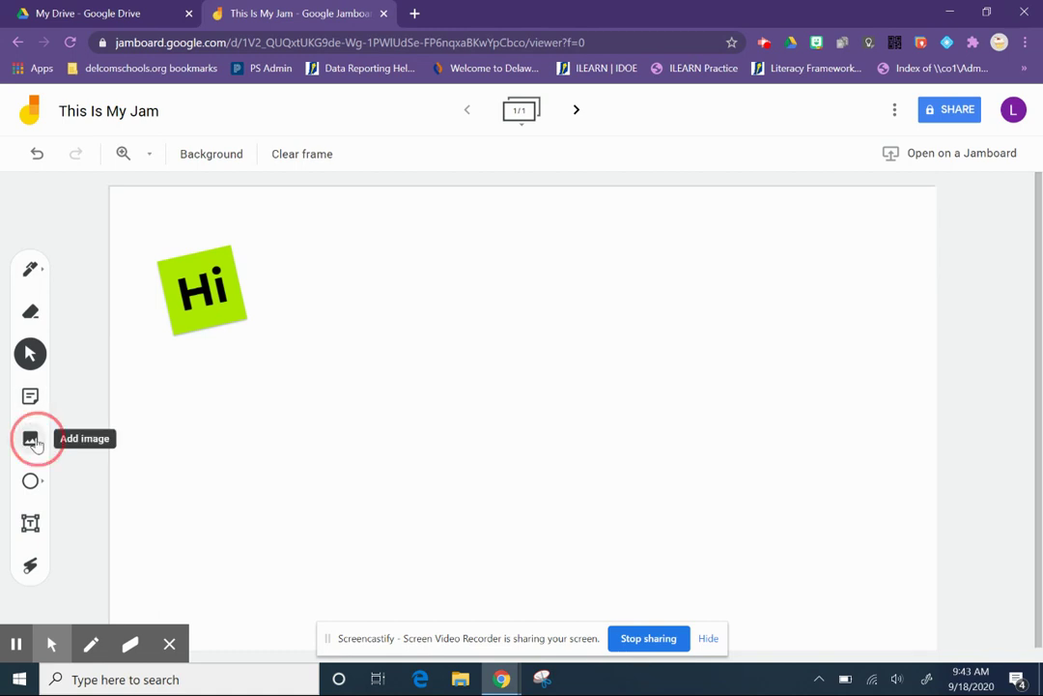
# Search Google Images for "dog" and insert the close-up photo of the brown dog with its tongue out.
pyautogui.click(30, 439)
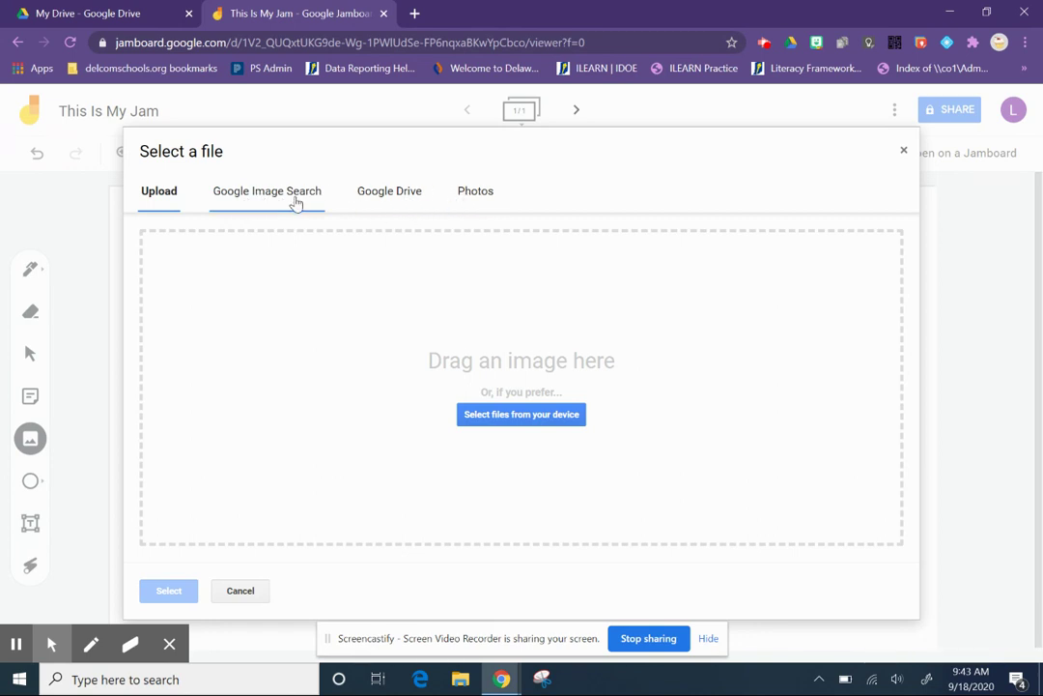
pyautogui.click(297, 198)
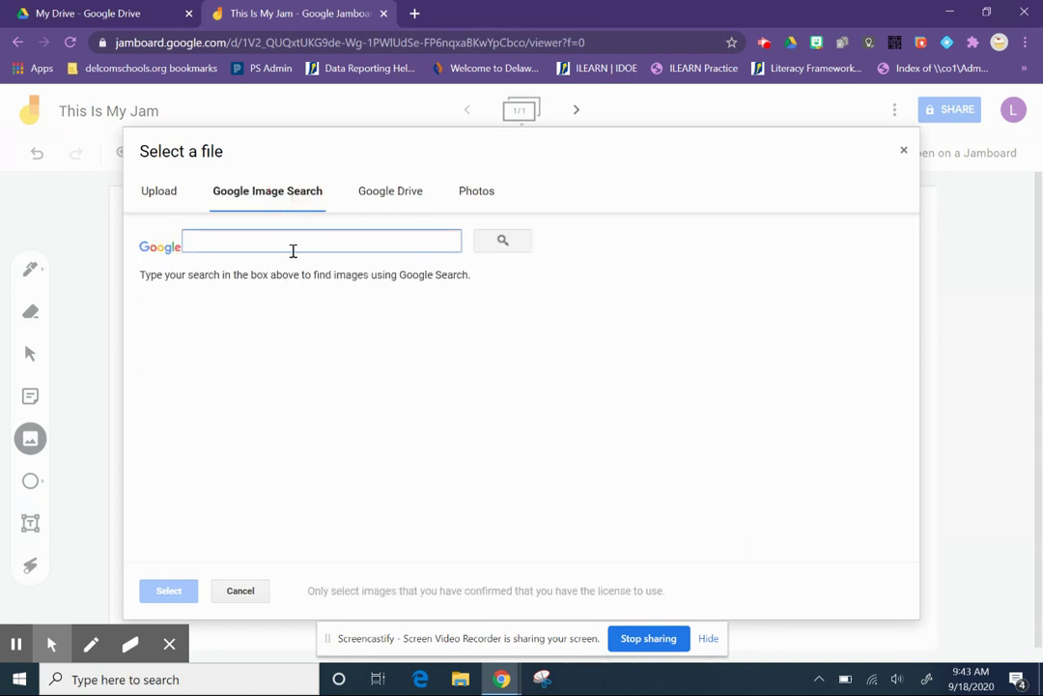
pyautogui.write('dog')
pyautogui.press('Return')
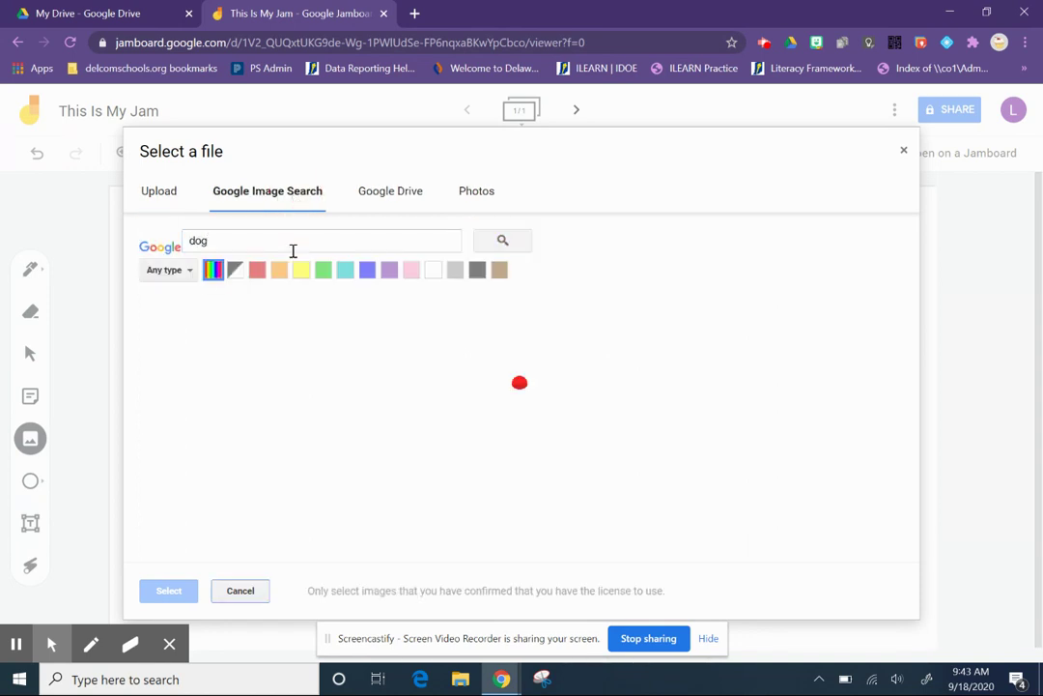
pyautogui.click(190, 271)
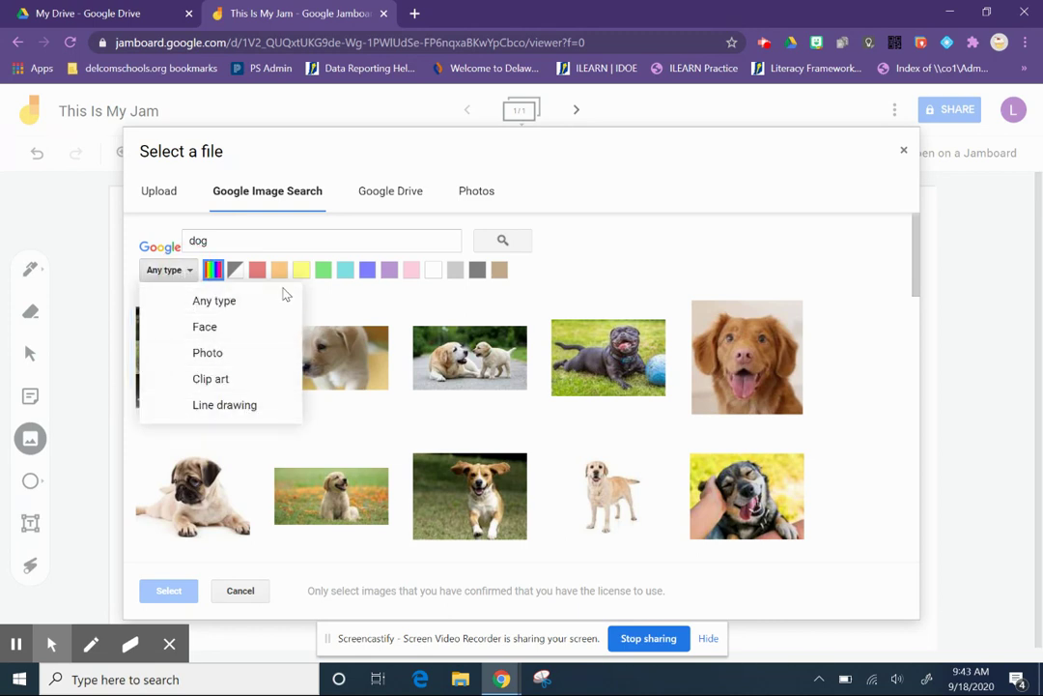
pyautogui.click(745, 386)
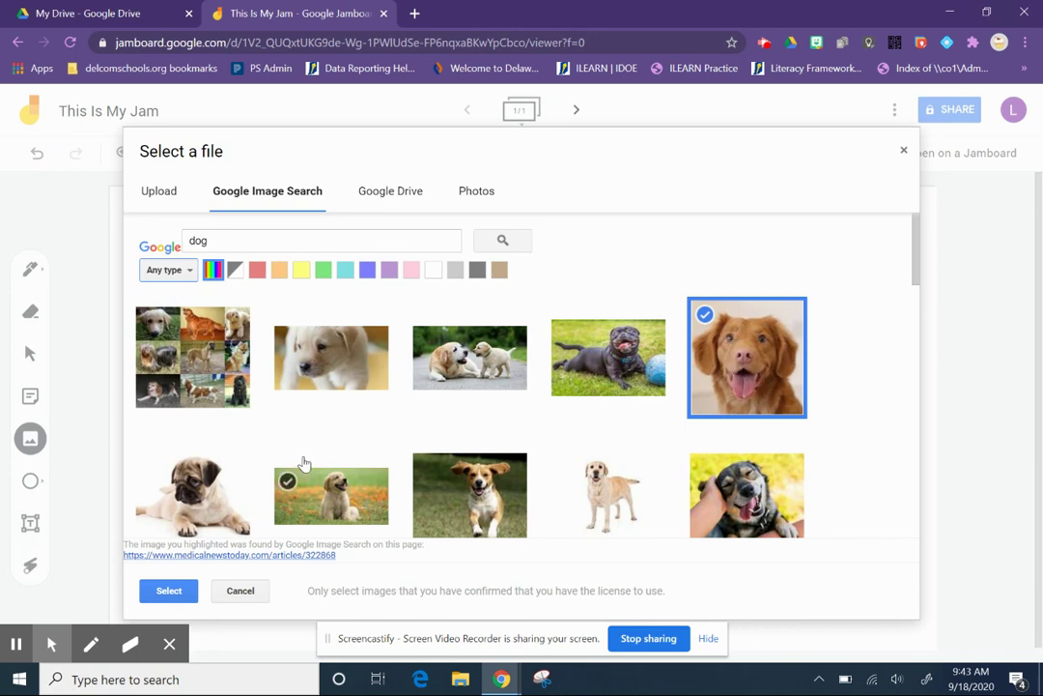
pyautogui.click(171, 593)
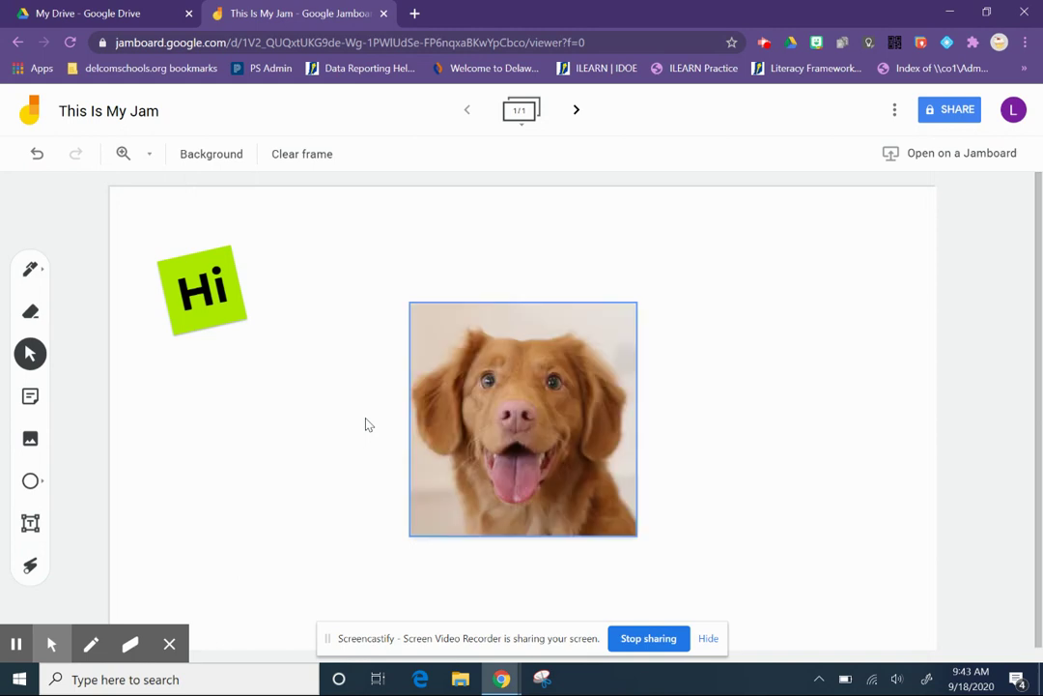
# Move the dog photo so it overlaps the "Hi" note and send it backward behind the note.
pyautogui.moveTo(489, 391); pyautogui.dragTo(299, 318)
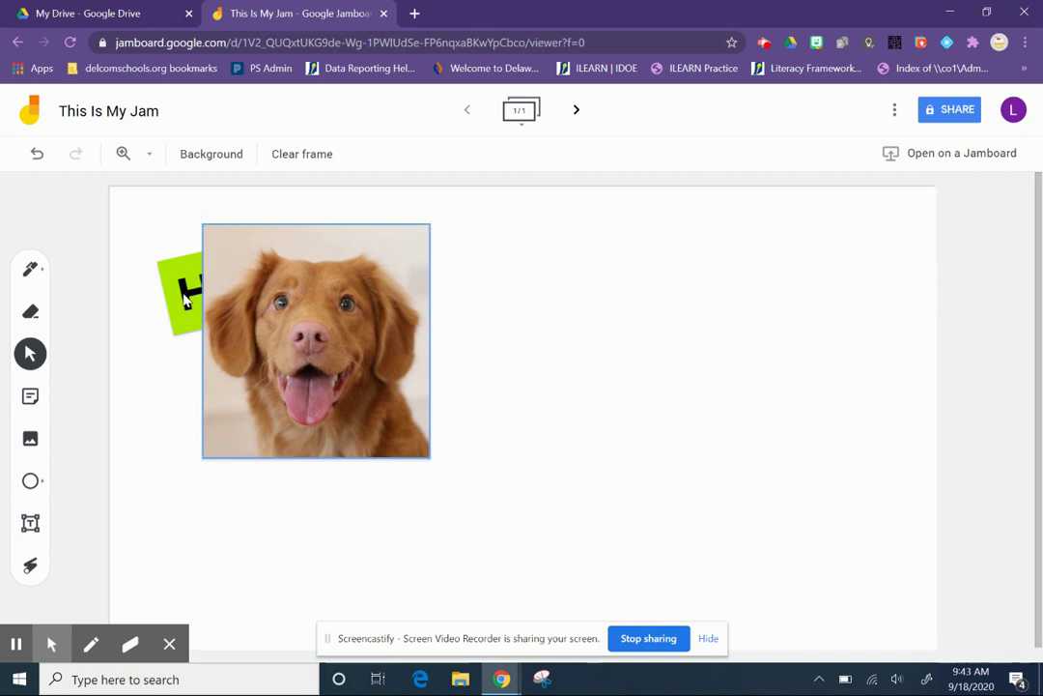
pyautogui.click(429, 226)
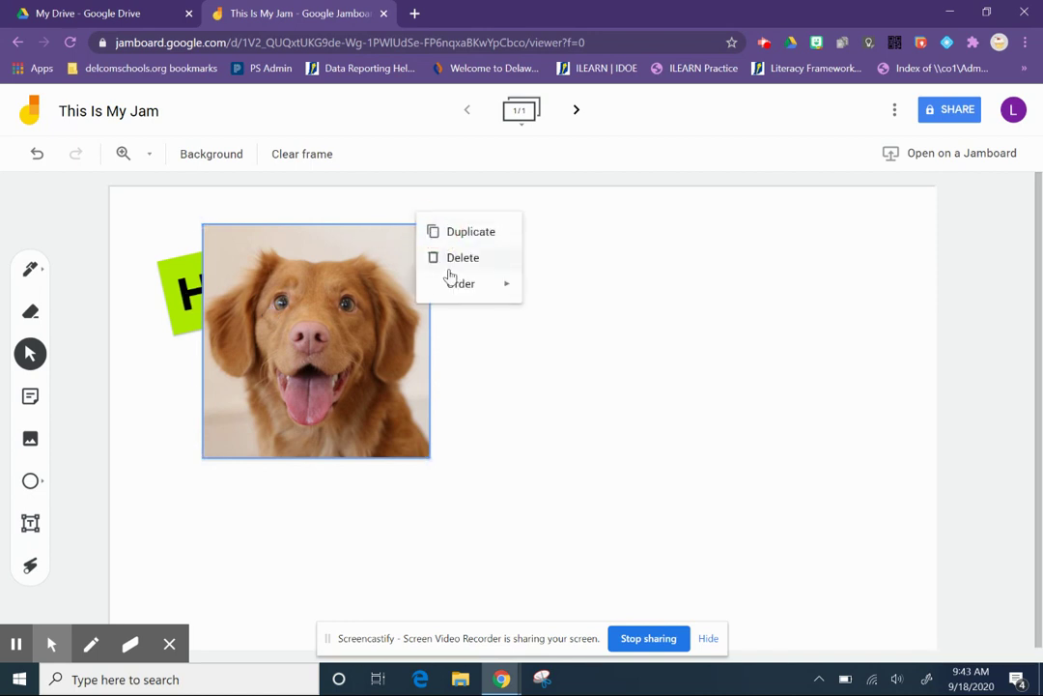
pyautogui.moveTo(466, 296)
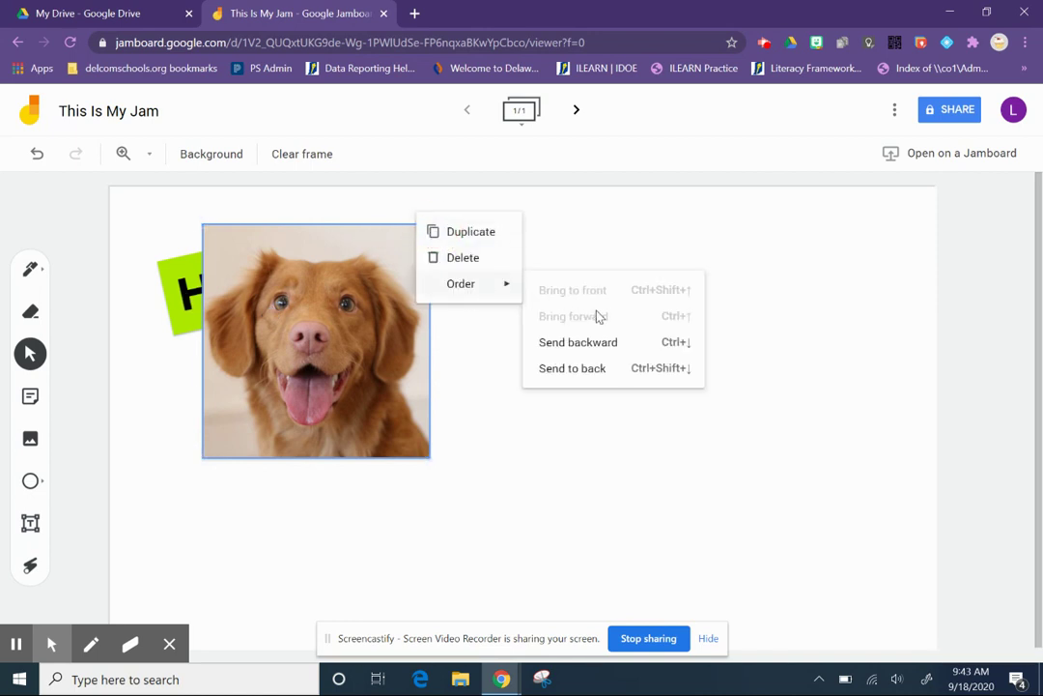
pyautogui.click(609, 349)
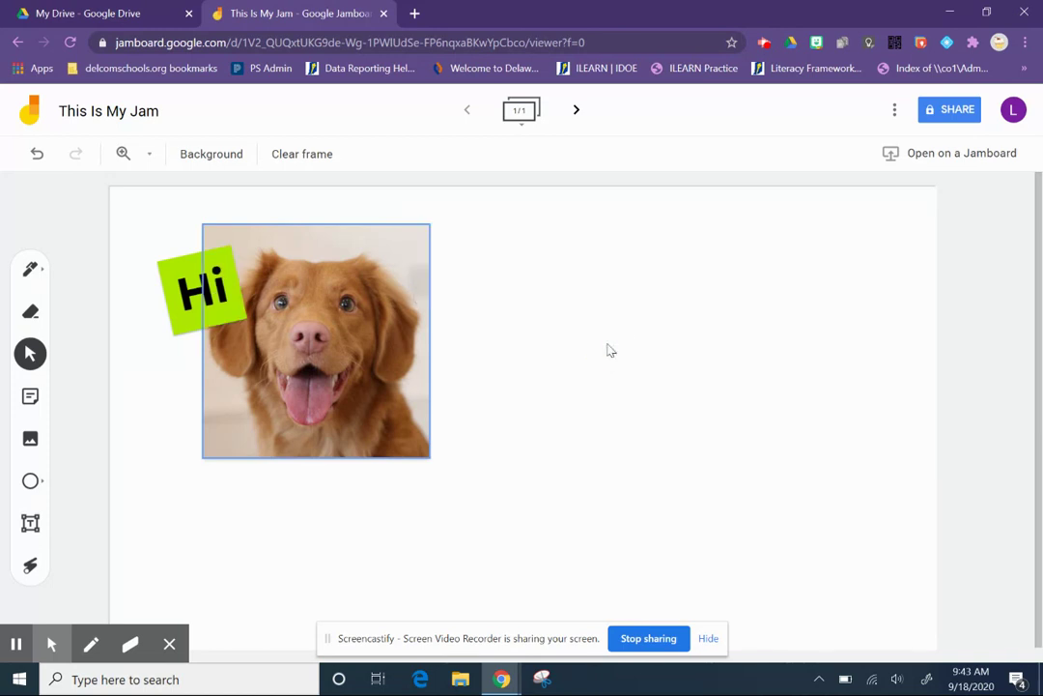
pyautogui.click(142, 392)
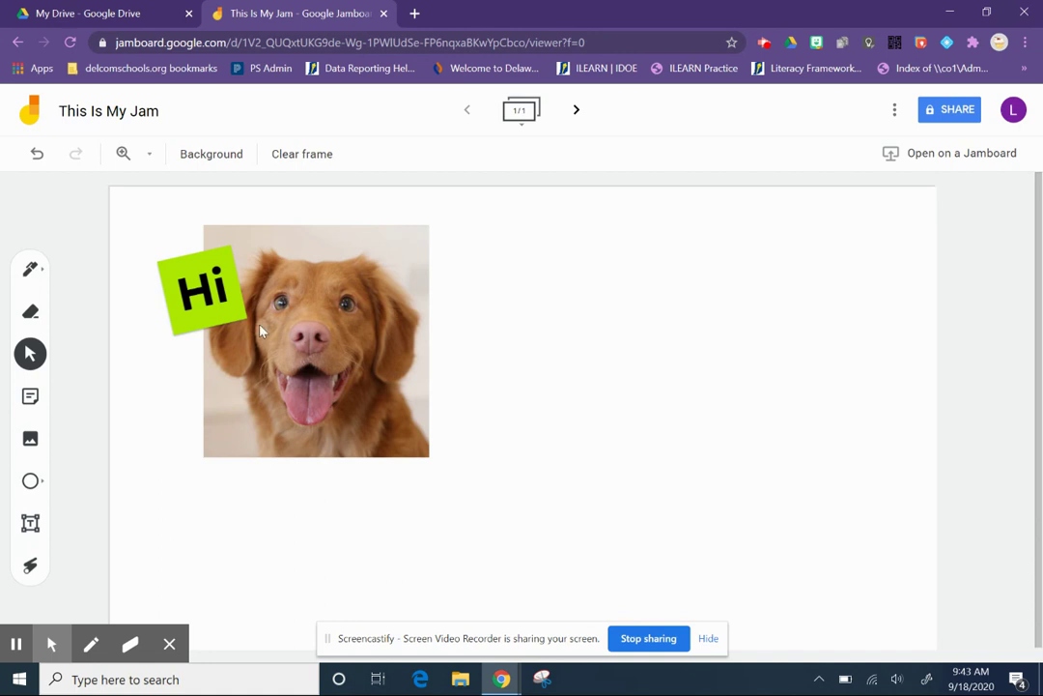
# Draw a block arrow shape pointing right in the frame's lower-right corner.
pyautogui.click(32, 485)
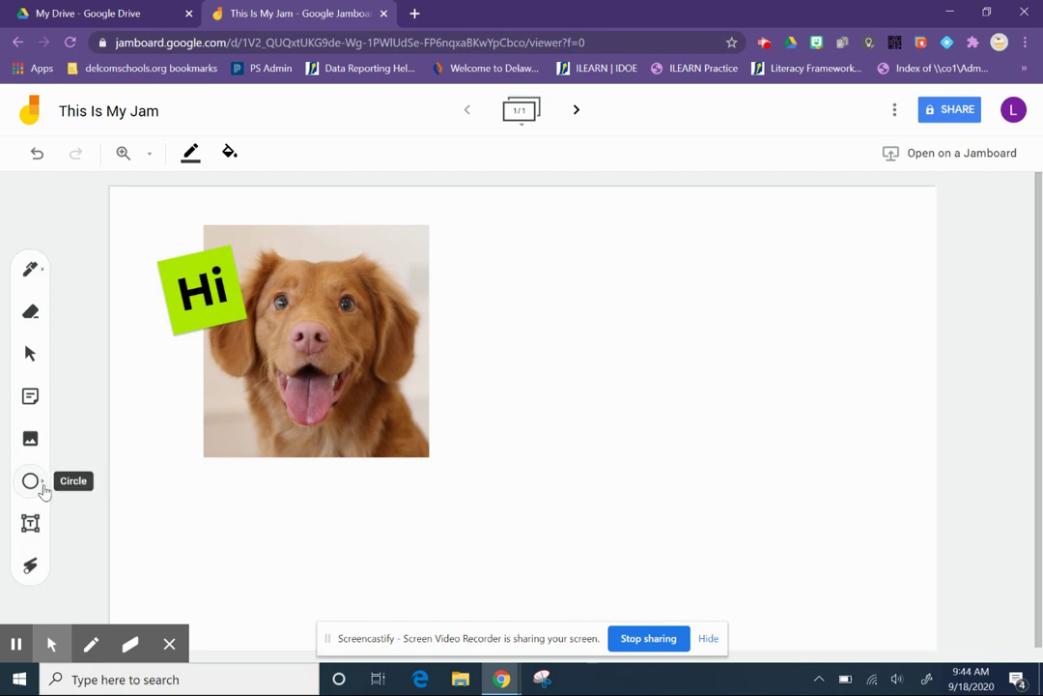
pyautogui.click(42, 487)
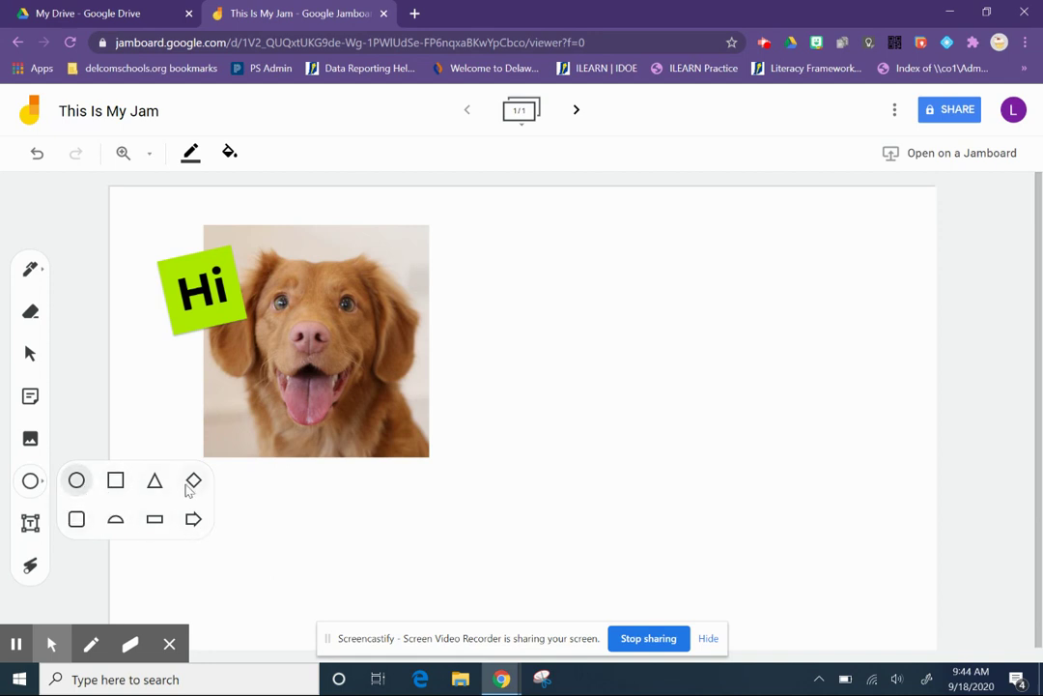
pyautogui.click(193, 519)
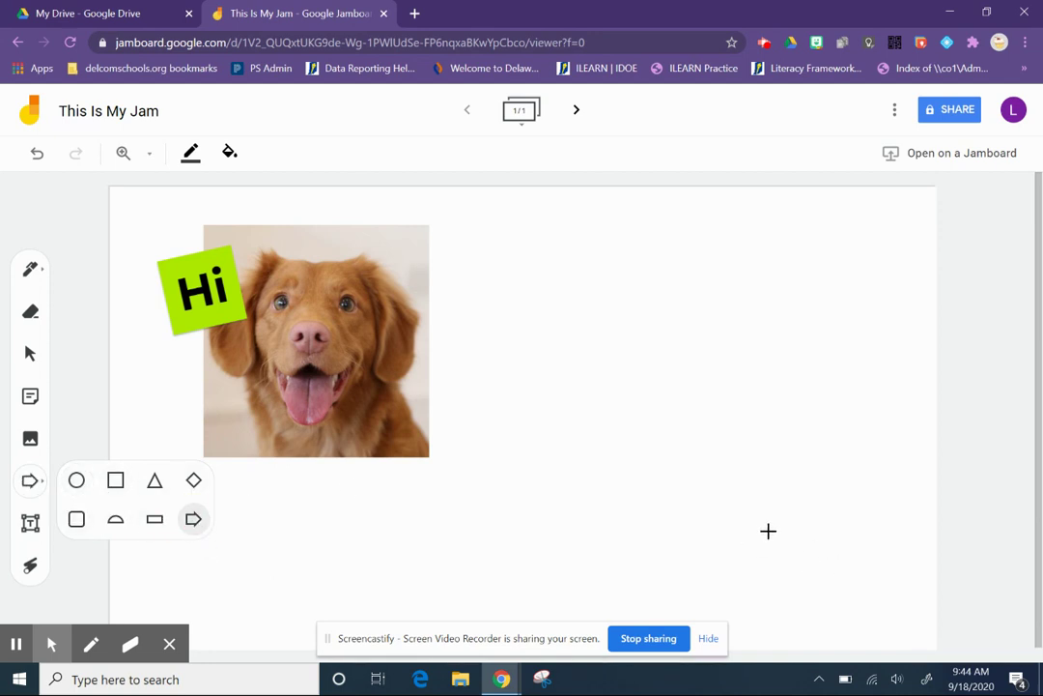
pyautogui.moveTo(750, 548); pyautogui.dragTo(918, 604)
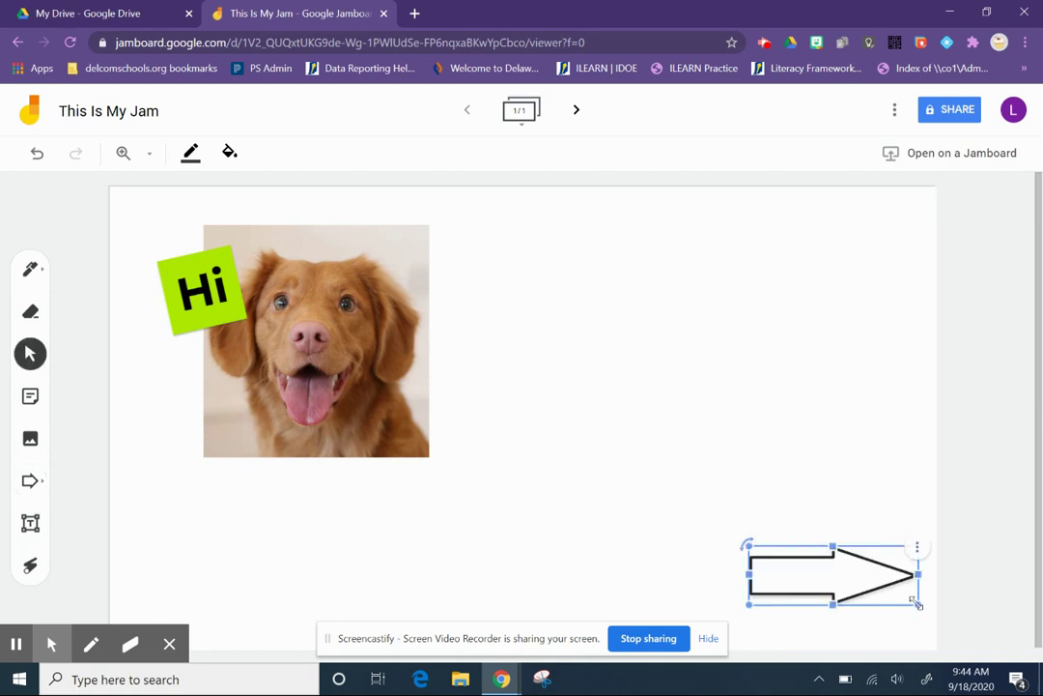
# Give the arrow a blue fill and a red border.
pyautogui.click(229, 152)
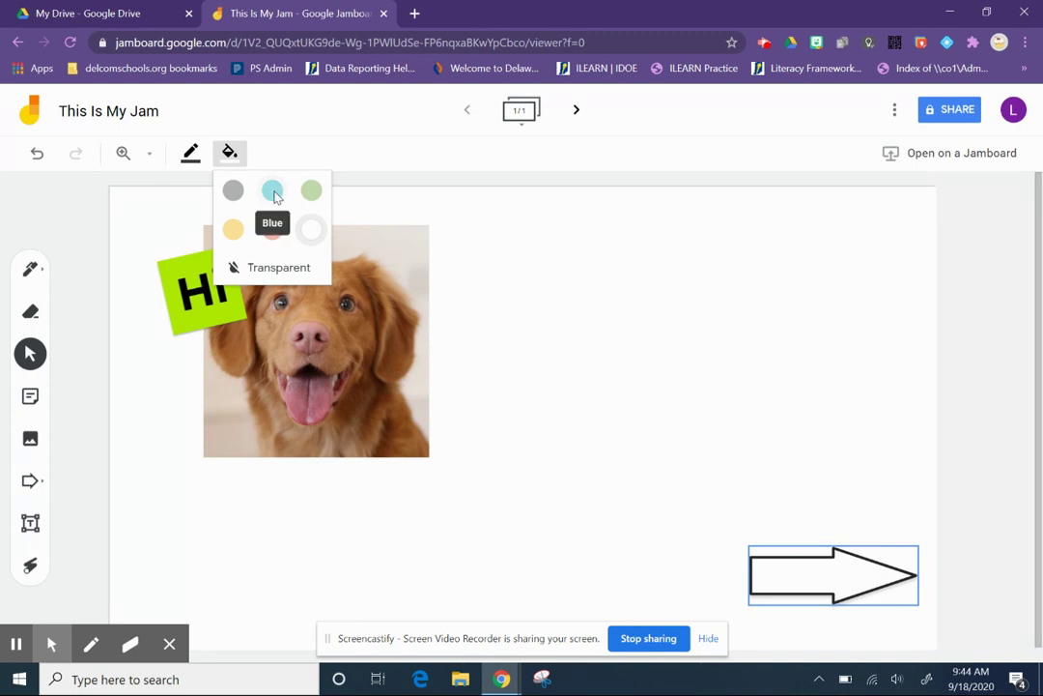
pyautogui.click(274, 194)
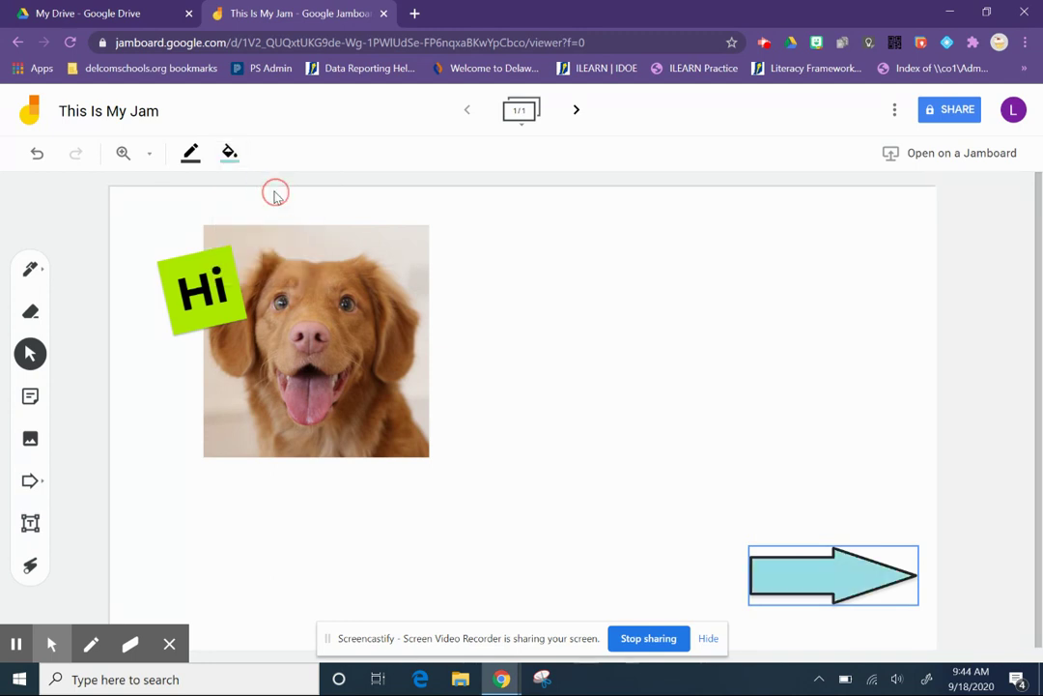
pyautogui.click(201, 164)
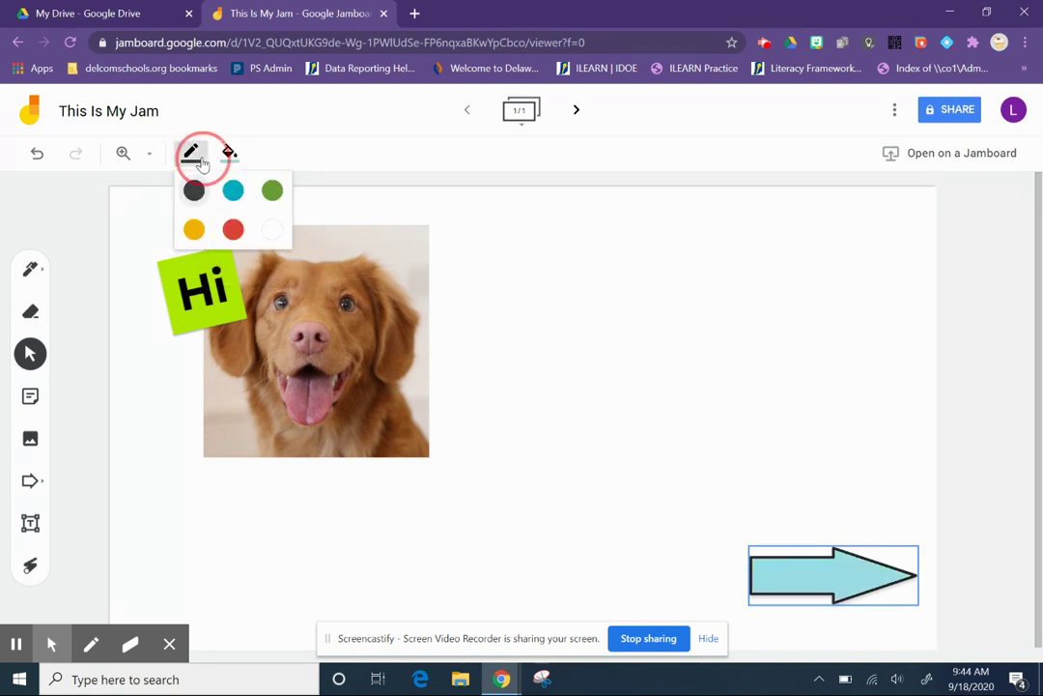
pyautogui.click(232, 228)
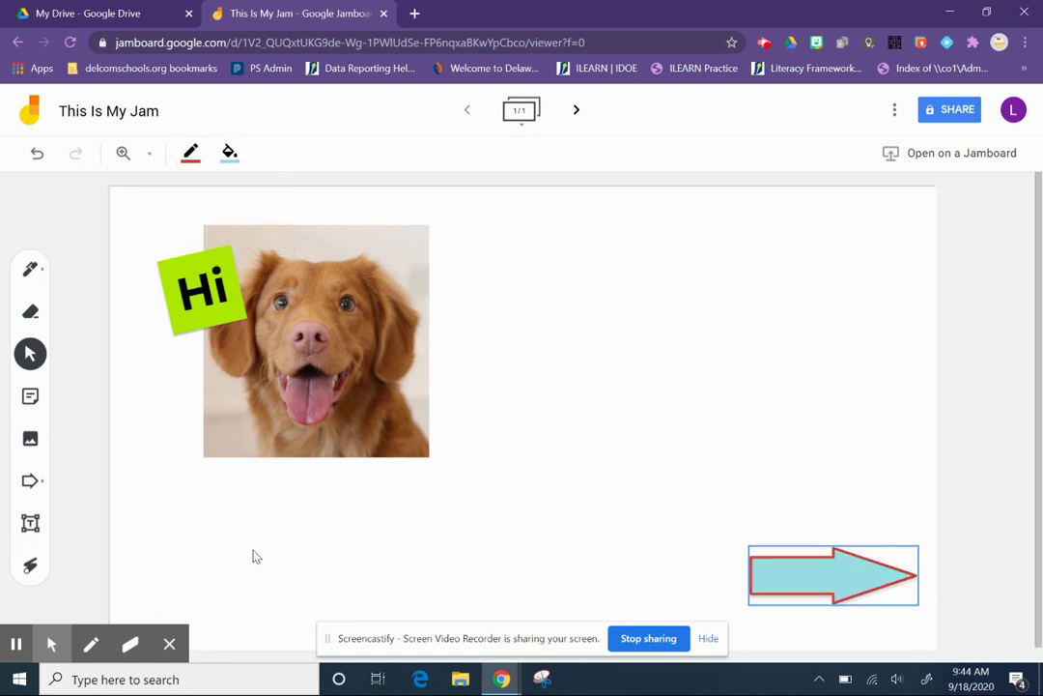
pyautogui.click(181, 508)
# Add a text box reading "Dog" over the top of the dog photo and set its text style to Title.
pyautogui.click(30, 527)
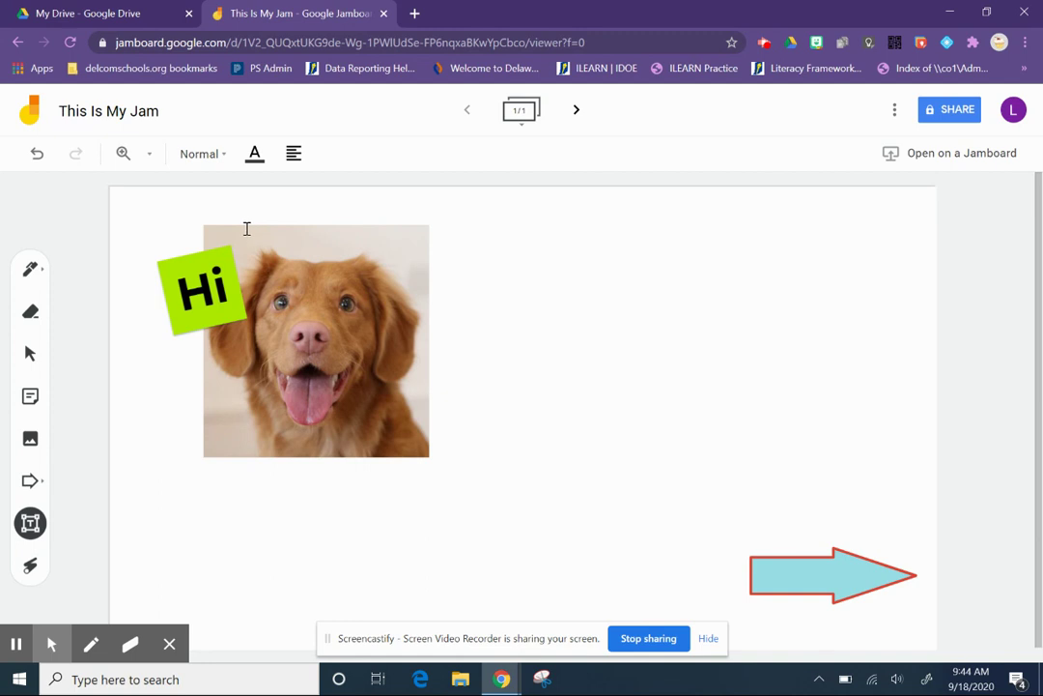
pyautogui.click(321, 247)
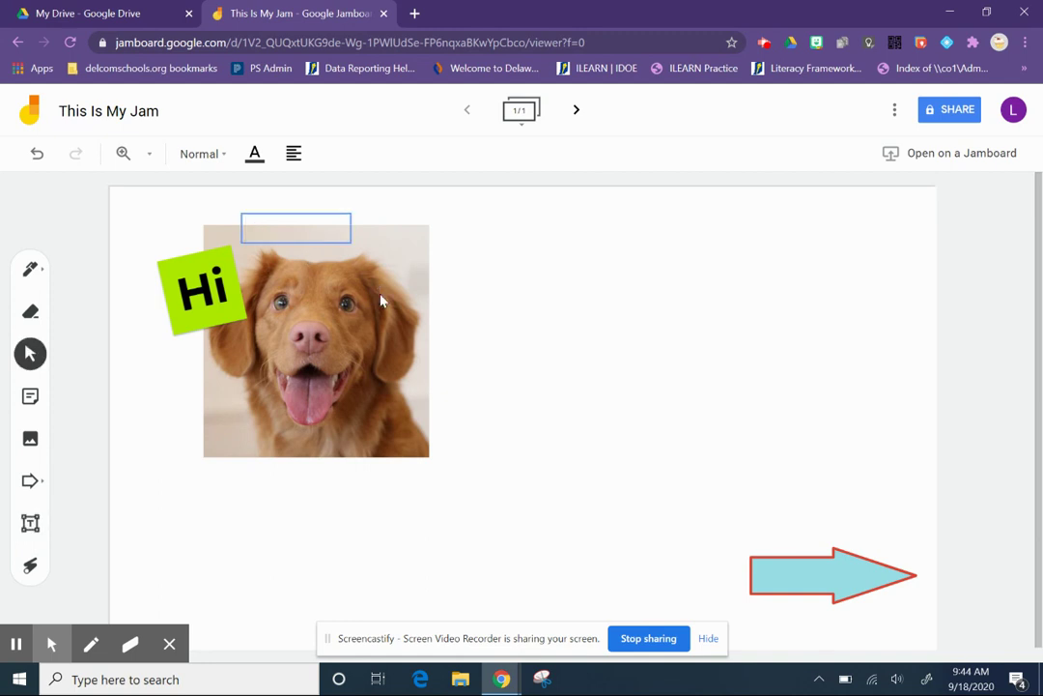
pyautogui.write('Dog')
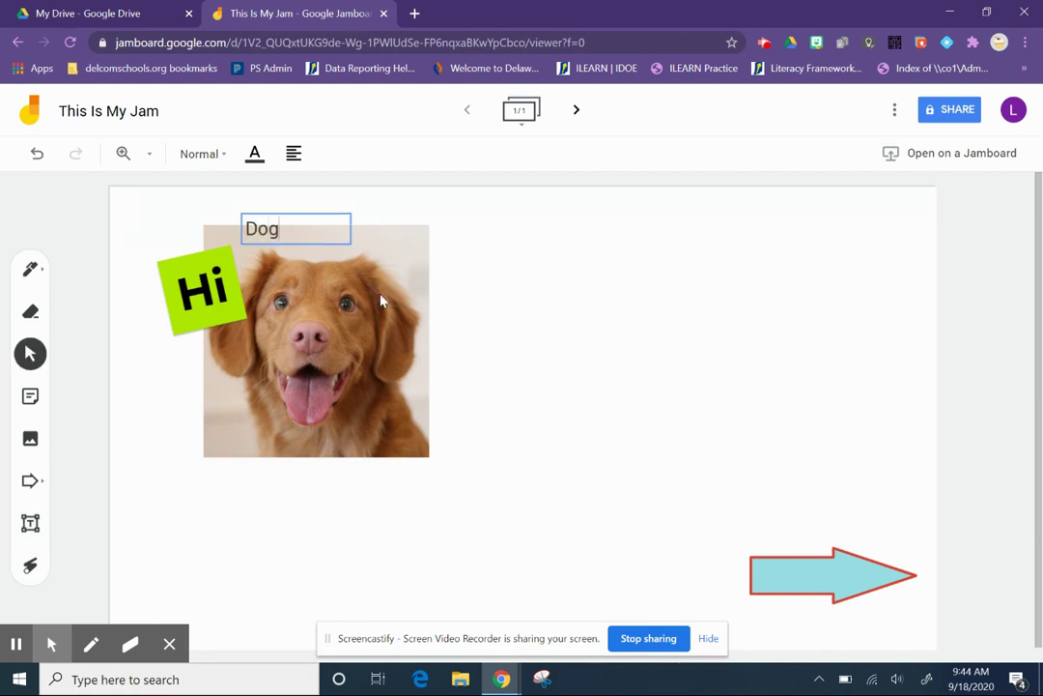
pyautogui.click(217, 156)
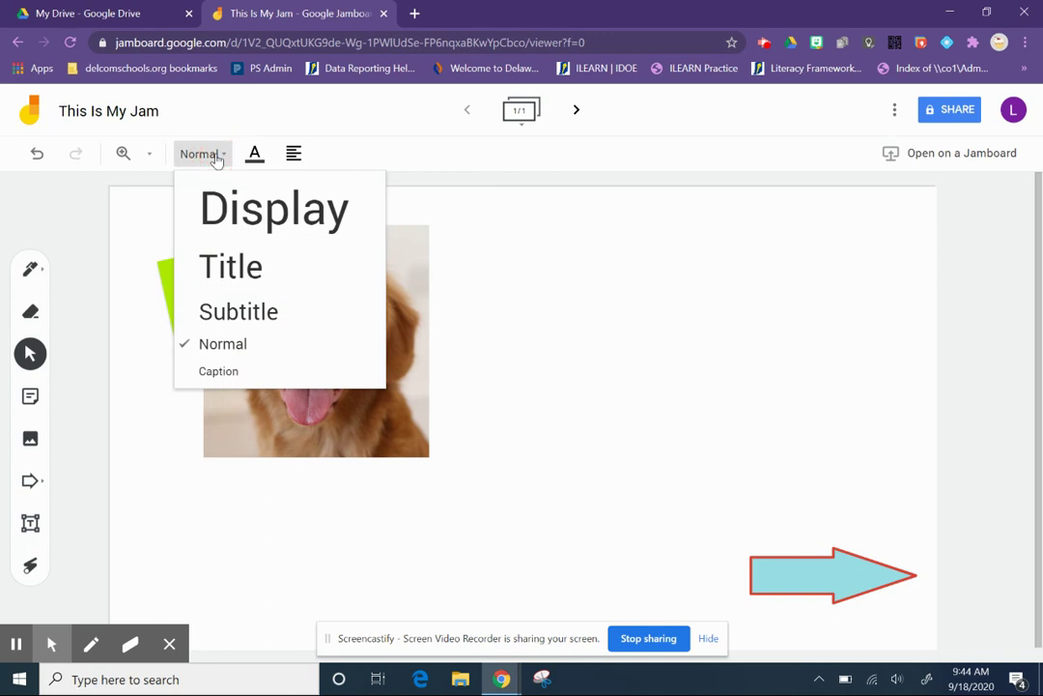
pyautogui.click(257, 273)
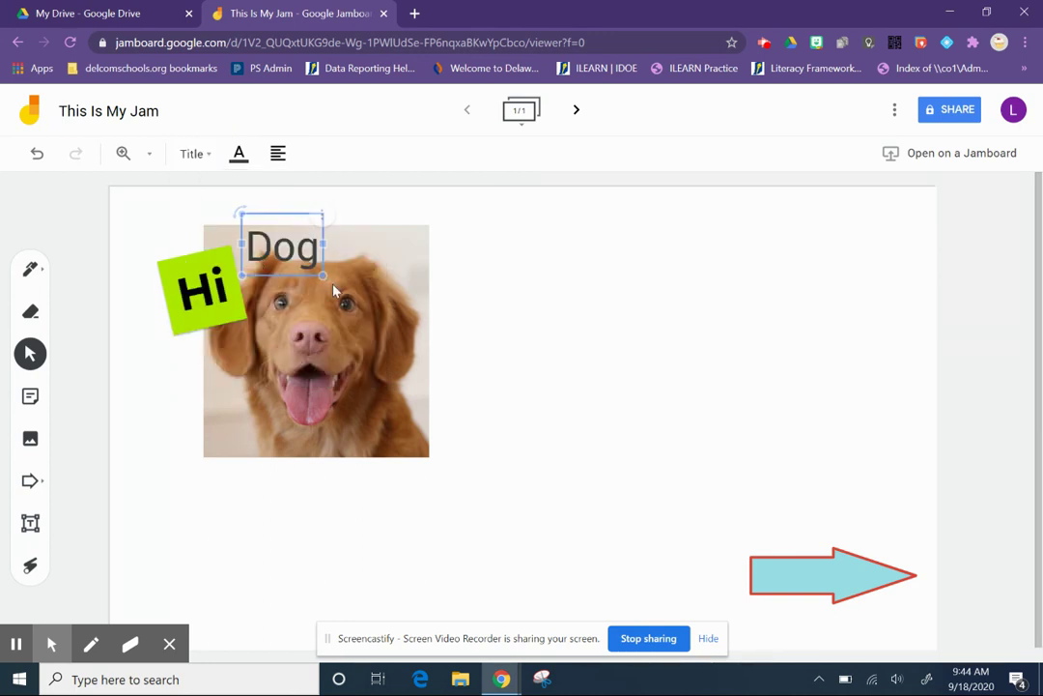
pyautogui.click(196, 153)
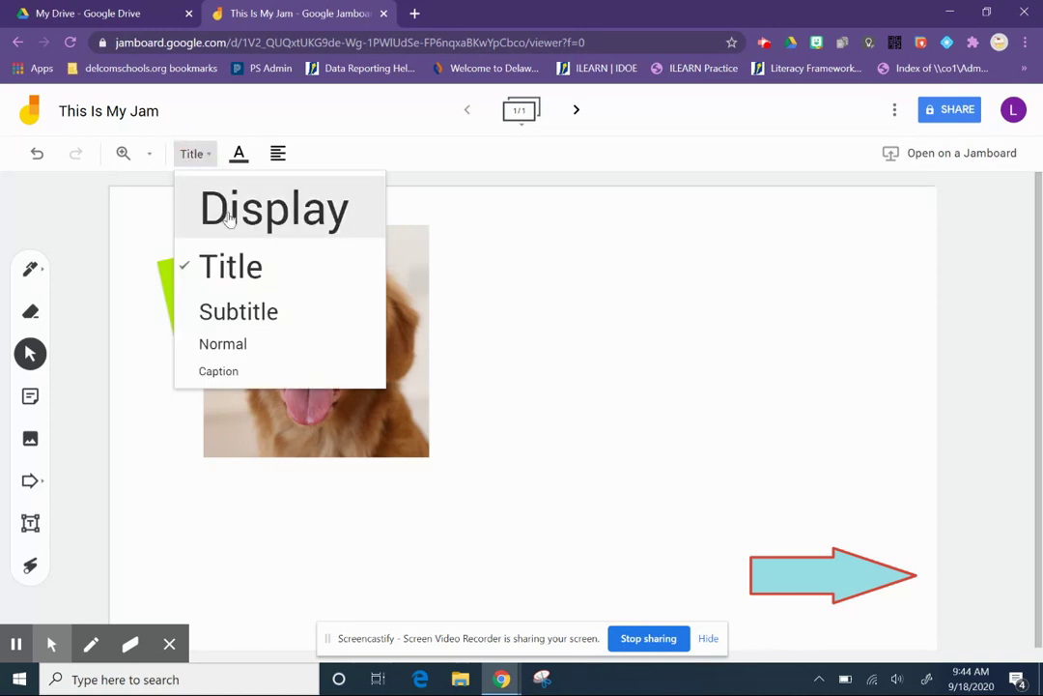
pyautogui.click(421, 135)
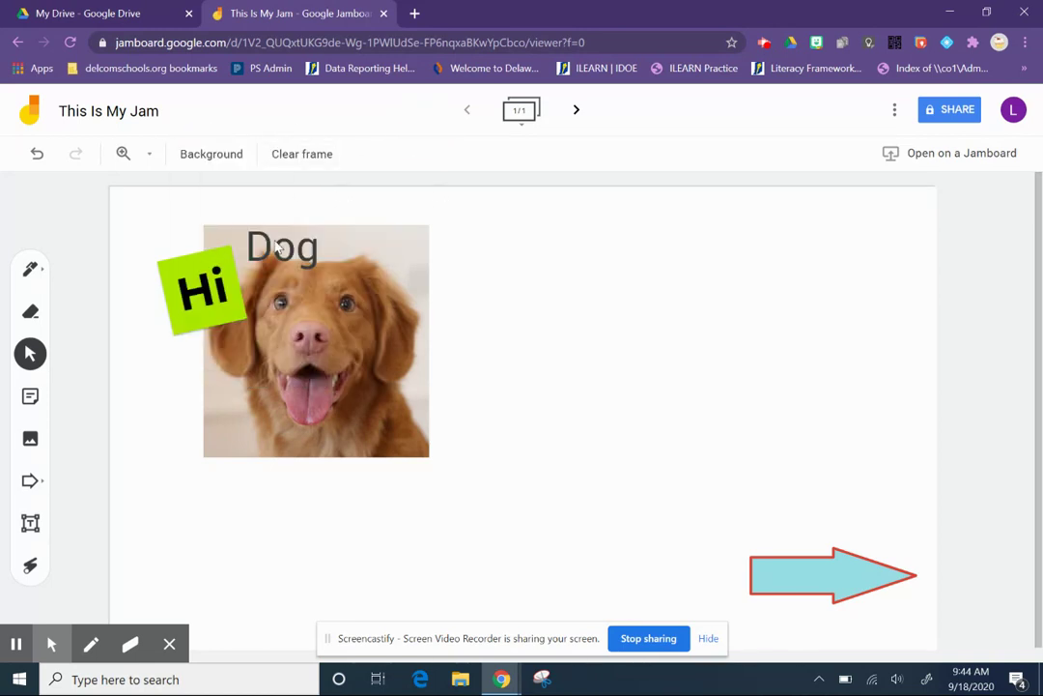
# Change the "Dog" text color to green and view its alignment options.
pyautogui.click(277, 246)
pyautogui.click(238, 155)
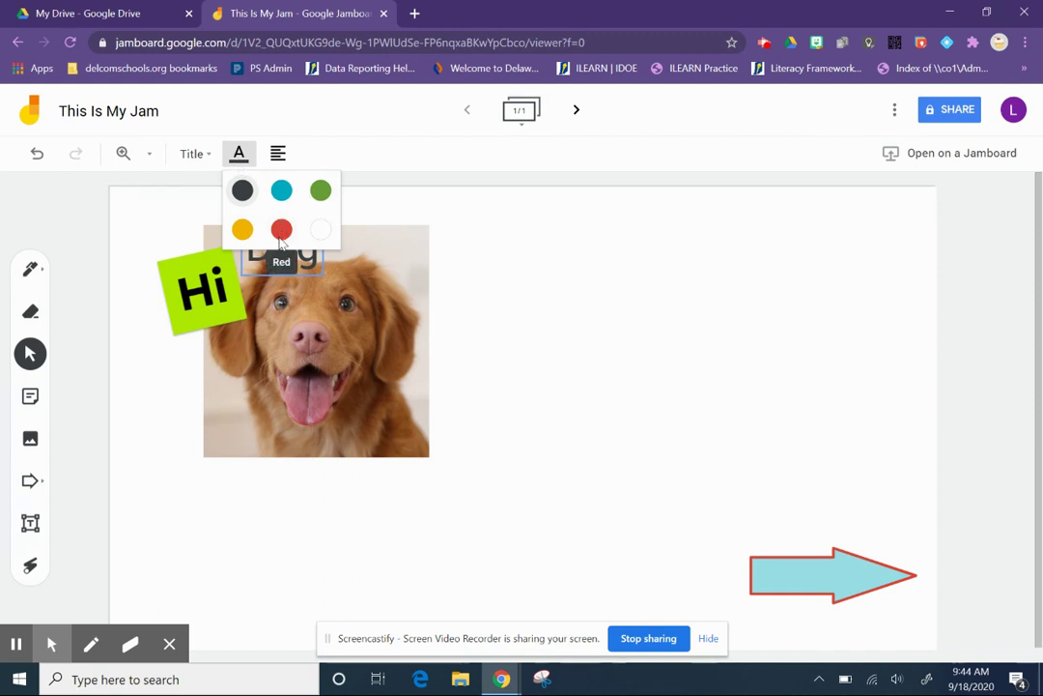
pyautogui.click(319, 192)
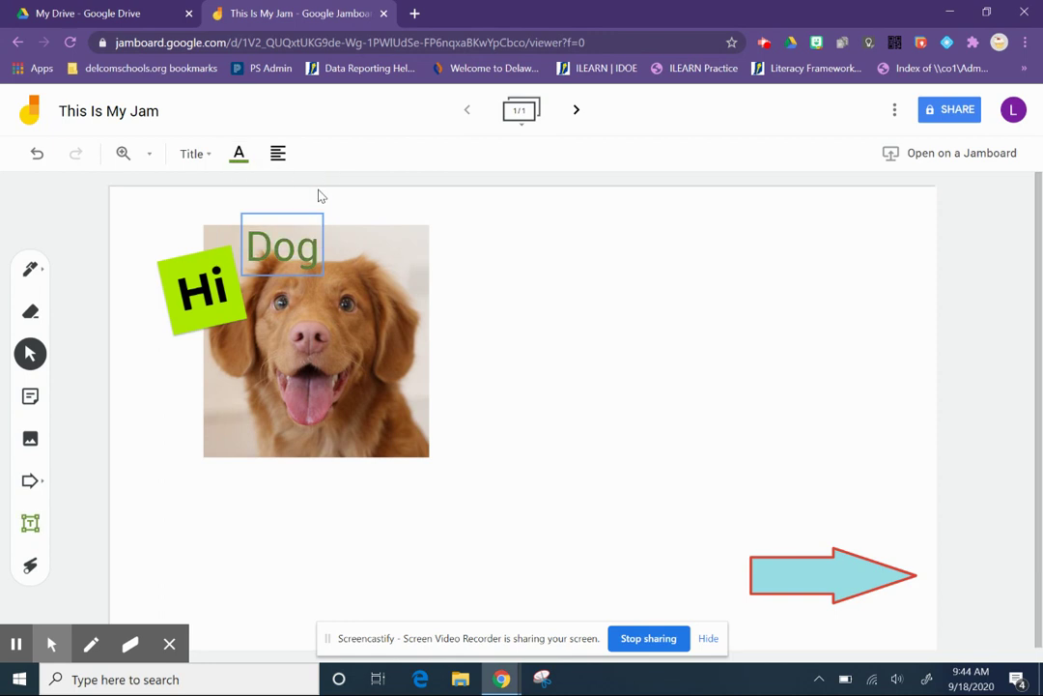
pyautogui.click(276, 157)
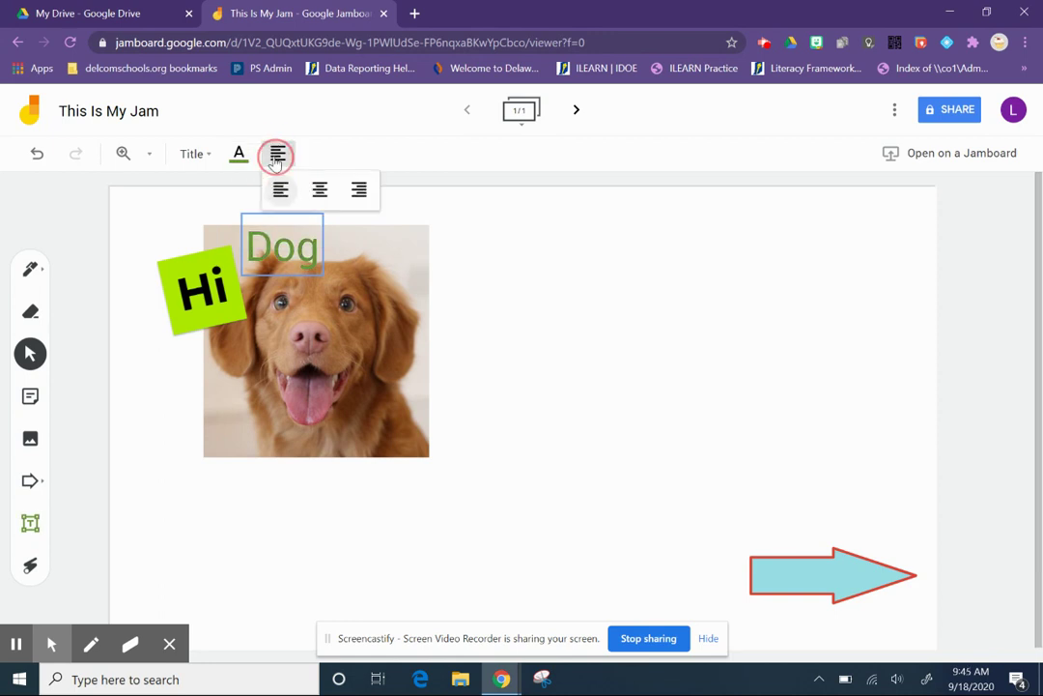
pyautogui.click(391, 151)
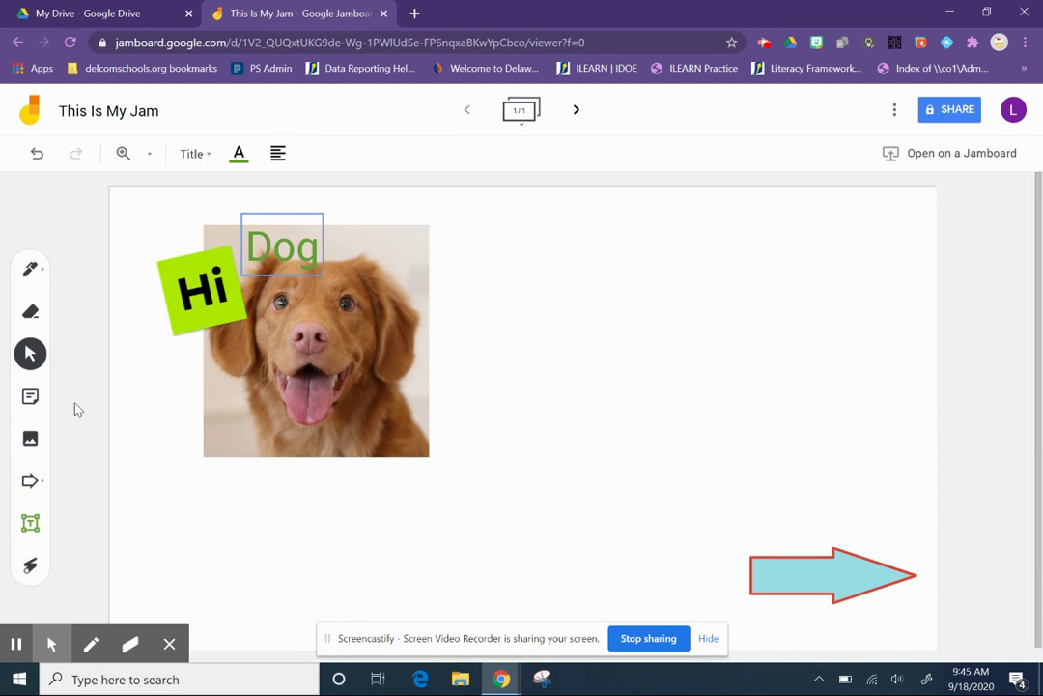
# Trace a temporary laser stroke above the "Dog" text.
pyautogui.click(30, 567)
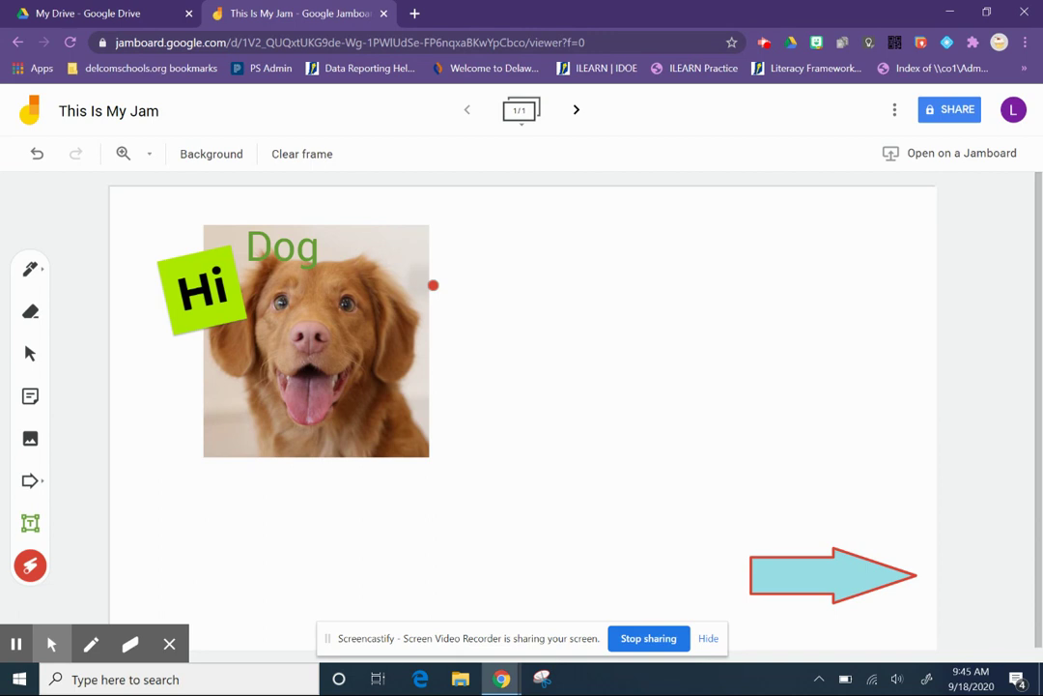
pyautogui.moveTo(280, 205)
pyautogui.mouseDown()
pyautogui.moveTo(205, 193)
pyautogui.moveTo(216, 481)
pyautogui.moveTo(421, 235)
pyautogui.moveTo(233, 208)
pyautogui.mouseUp()
# Handwrite the equation "4+2=6" with the teal pen in the empty area right of the dog photo.
pyautogui.click(30, 270)
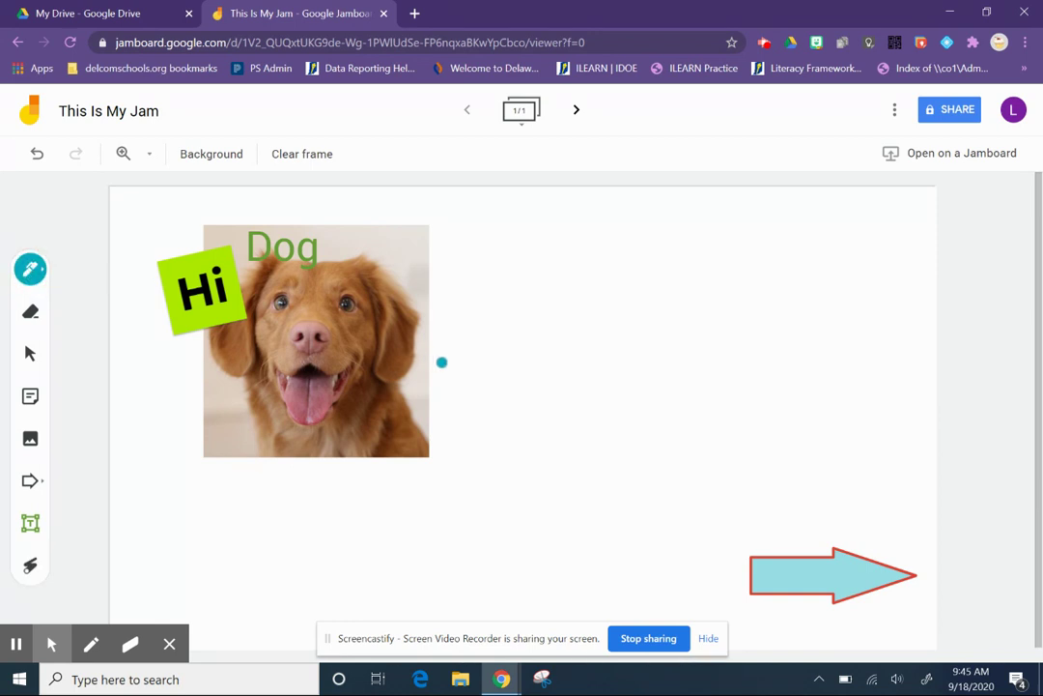
pyautogui.moveTo(502, 256)
pyautogui.mouseDown()
pyautogui.moveTo(489, 312)
pyautogui.moveTo(559, 329)
pyautogui.mouseUp()
pyautogui.moveTo(563, 243); pyautogui.dragTo(551, 408)
pyautogui.moveTo(610, 290); pyautogui.dragTo(604, 365)
pyautogui.moveTo(581, 331); pyautogui.dragTo(626, 329)
pyautogui.moveTo(646, 274); pyautogui.dragTo(724, 380)
pyautogui.moveTo(727, 309); pyautogui.dragTo(776, 294)
pyautogui.moveTo(731, 340); pyautogui.dragTo(785, 332)
pyautogui.moveTo(831, 266)
pyautogui.mouseDown()
pyautogui.moveTo(816, 319)
pyautogui.moveTo(846, 363)
pyautogui.mouseUp()
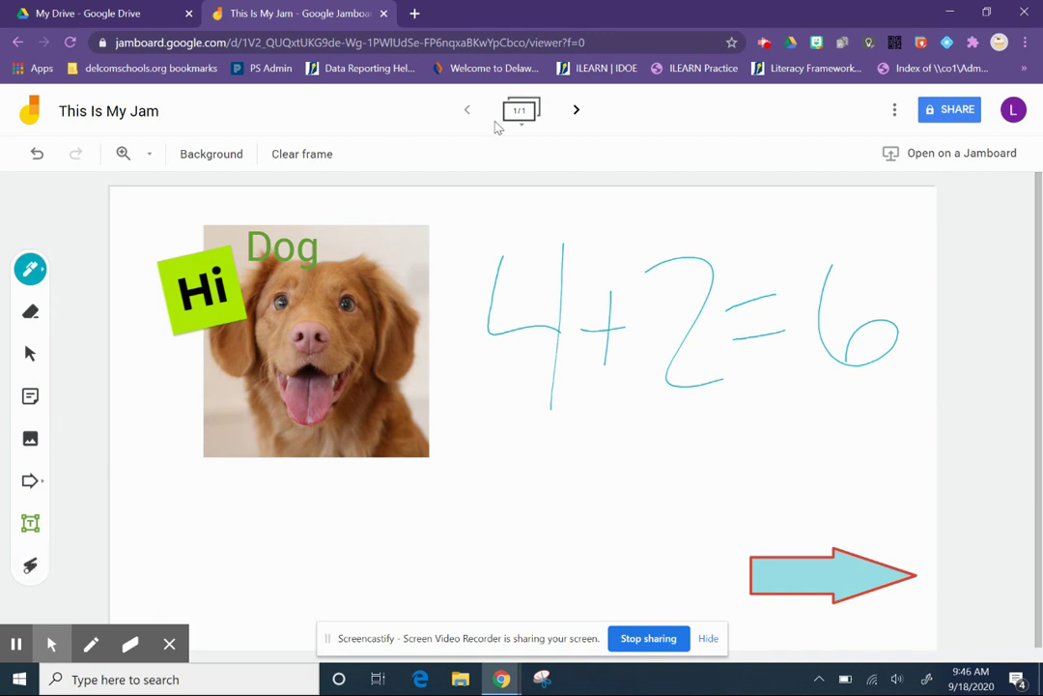
# Add a second frame and set its background to Squares.
pyautogui.click(578, 112)
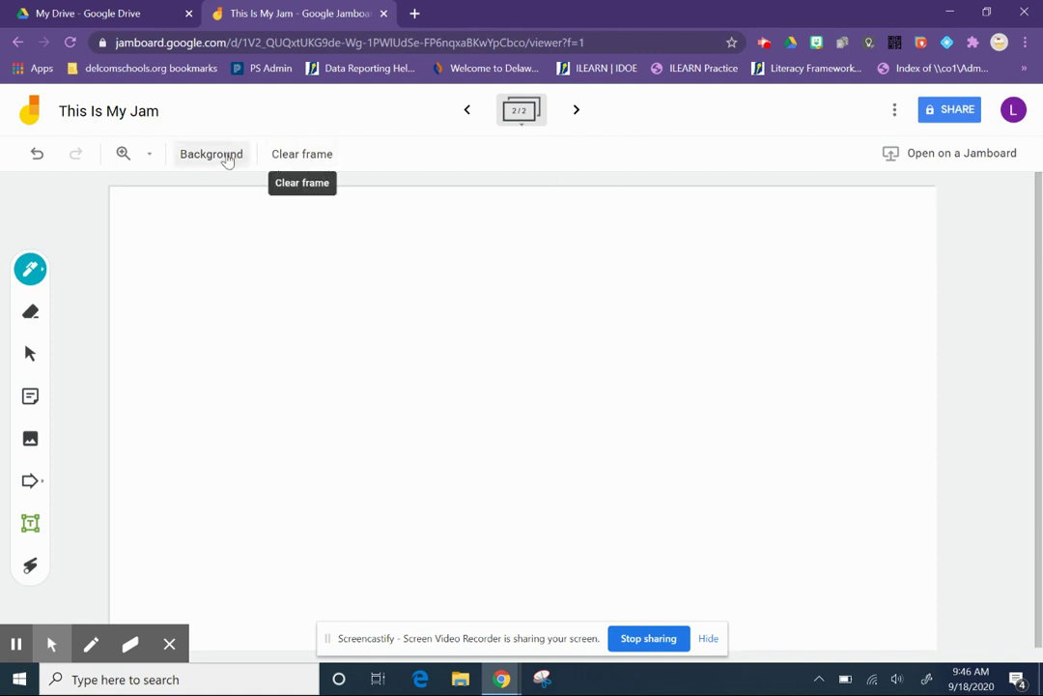
pyautogui.click(217, 157)
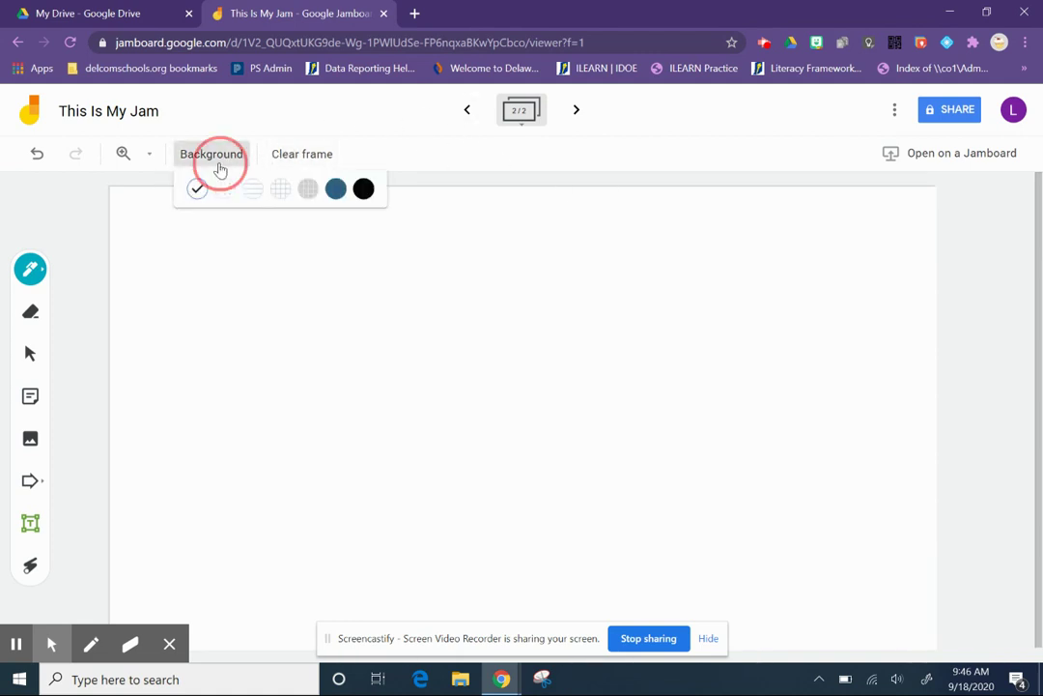
pyautogui.click(281, 191)
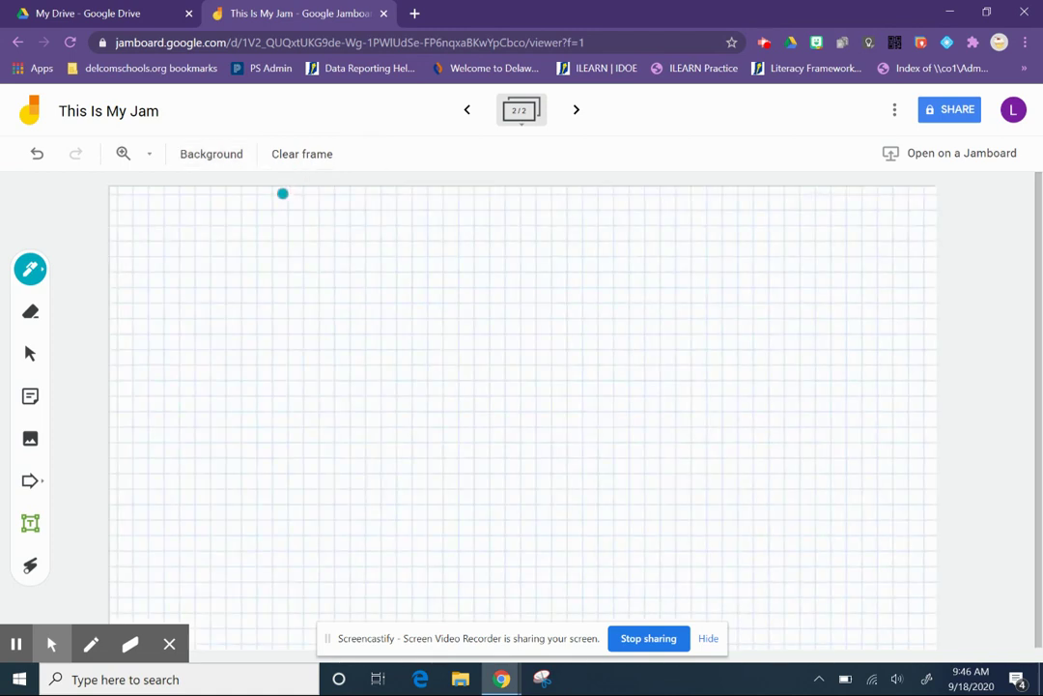
pyautogui.click(221, 158)
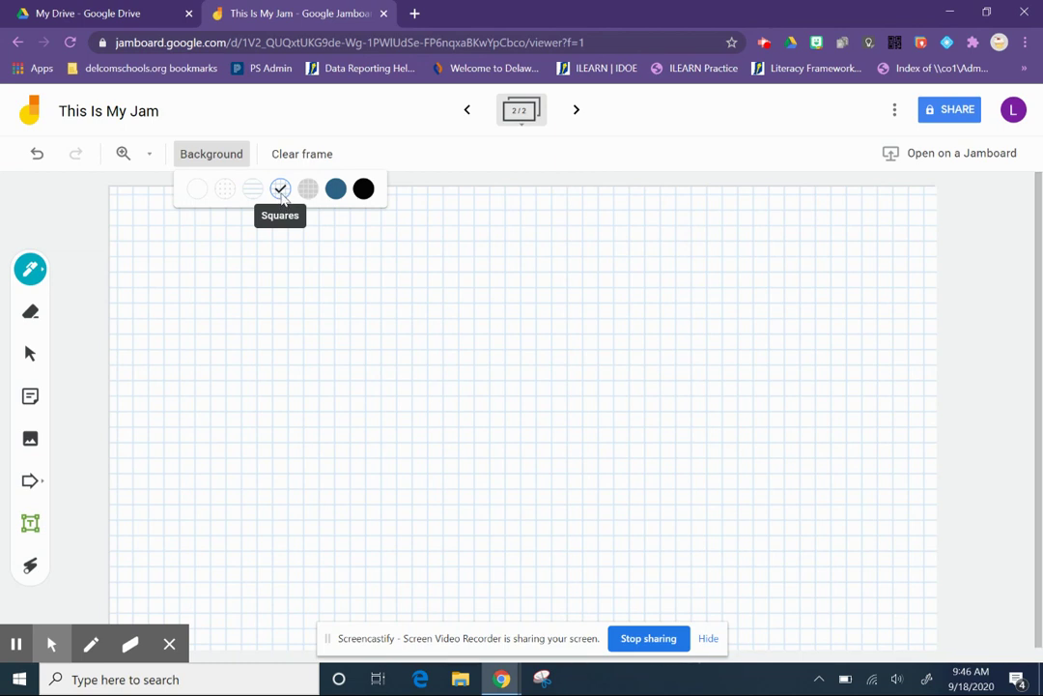
# Sketch vertical and horizontal axes crossing mid-frame and a U-shaped parabola dipping below the horizontal axis on the right.
pyautogui.moveTo(530, 201)
pyautogui.mouseDown()
pyautogui.moveTo(520, 347)
pyautogui.moveTo(534, 619)
pyautogui.mouseUp()
pyautogui.moveTo(145, 386); pyautogui.dragTo(937, 372)
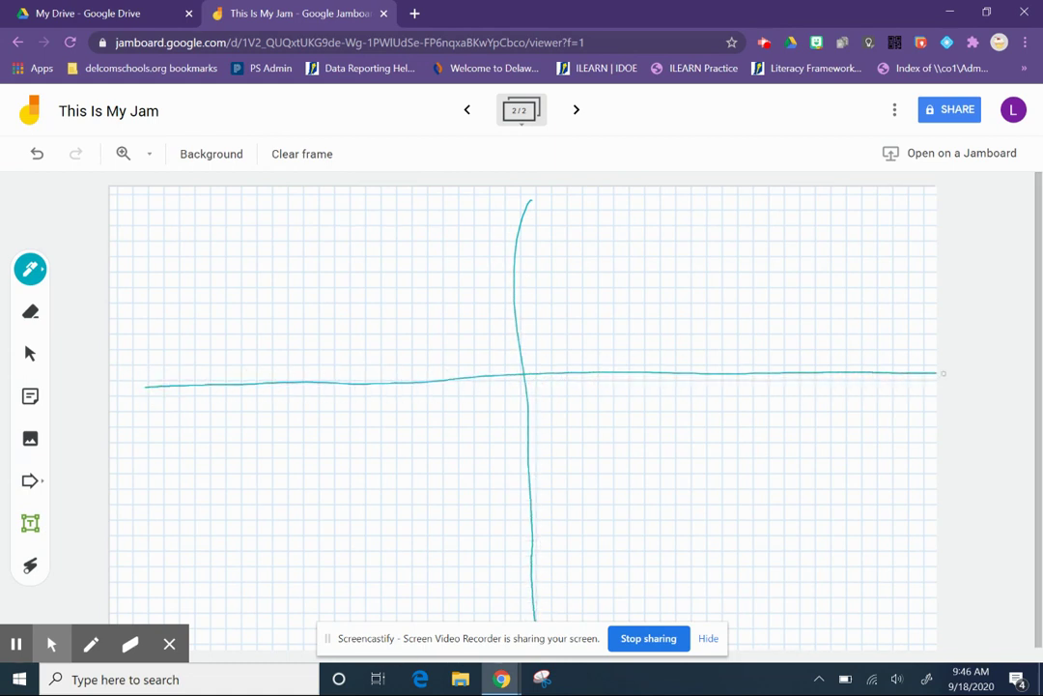
pyautogui.moveTo(636, 218)
pyautogui.mouseDown()
pyautogui.moveTo(663, 391)
pyautogui.moveTo(796, 338)
pyautogui.moveTo(791, 222)
pyautogui.mouseUp()
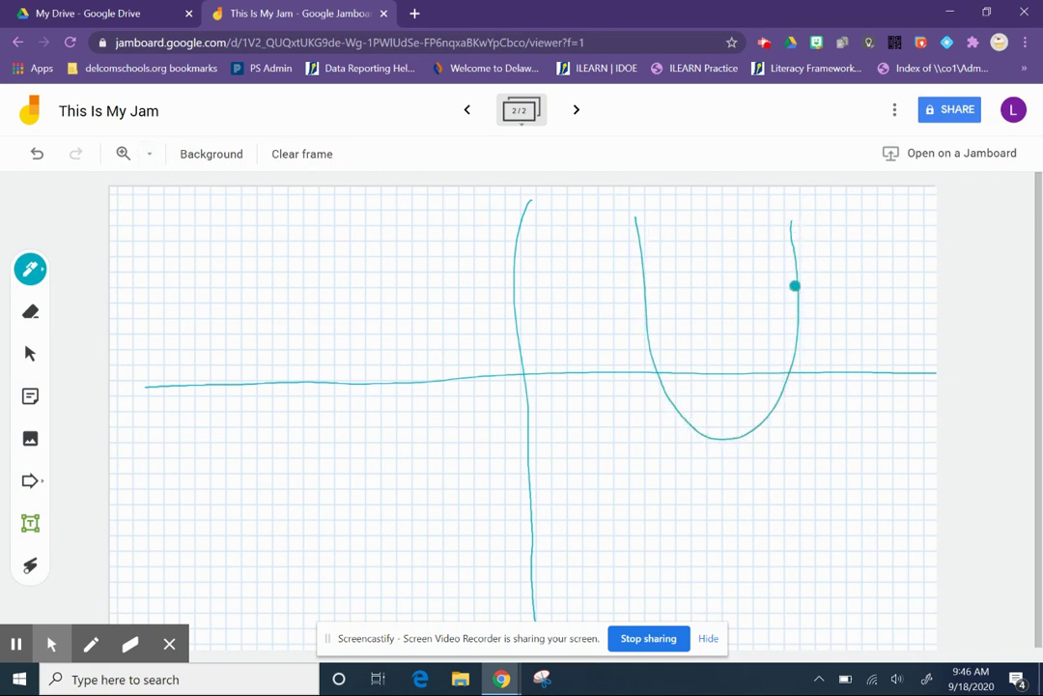
# Add a third frame and place a text box reading "This is a dog" near its upper-left corner.
pyautogui.click(572, 109)
pyautogui.click(30, 527)
pyautogui.click(172, 227)
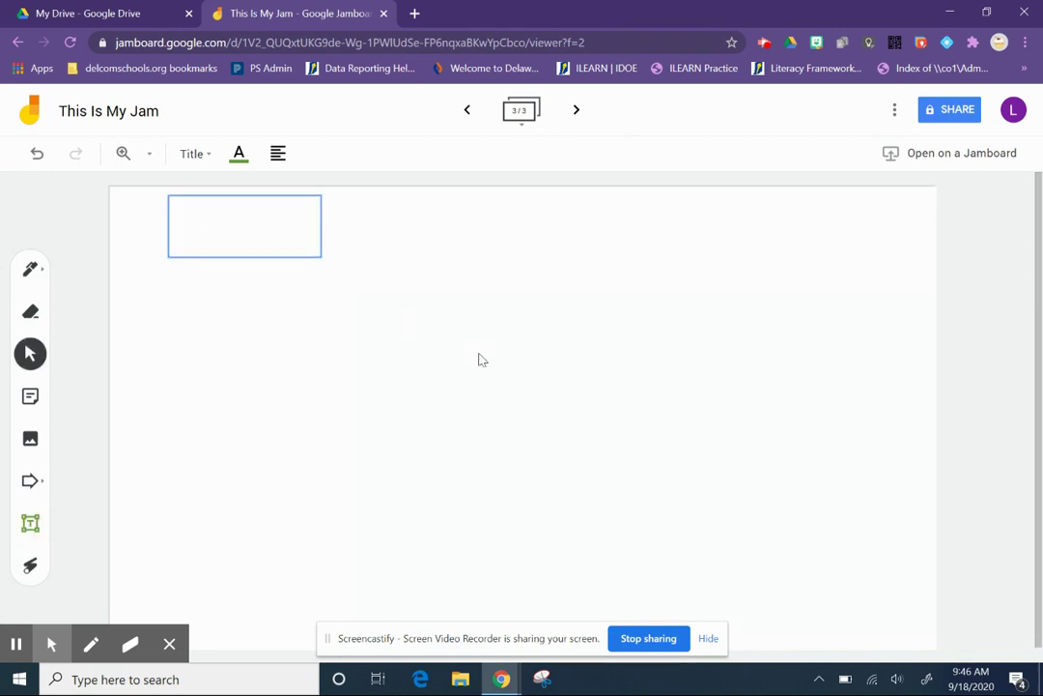
pyautogui.write('This is a dog')
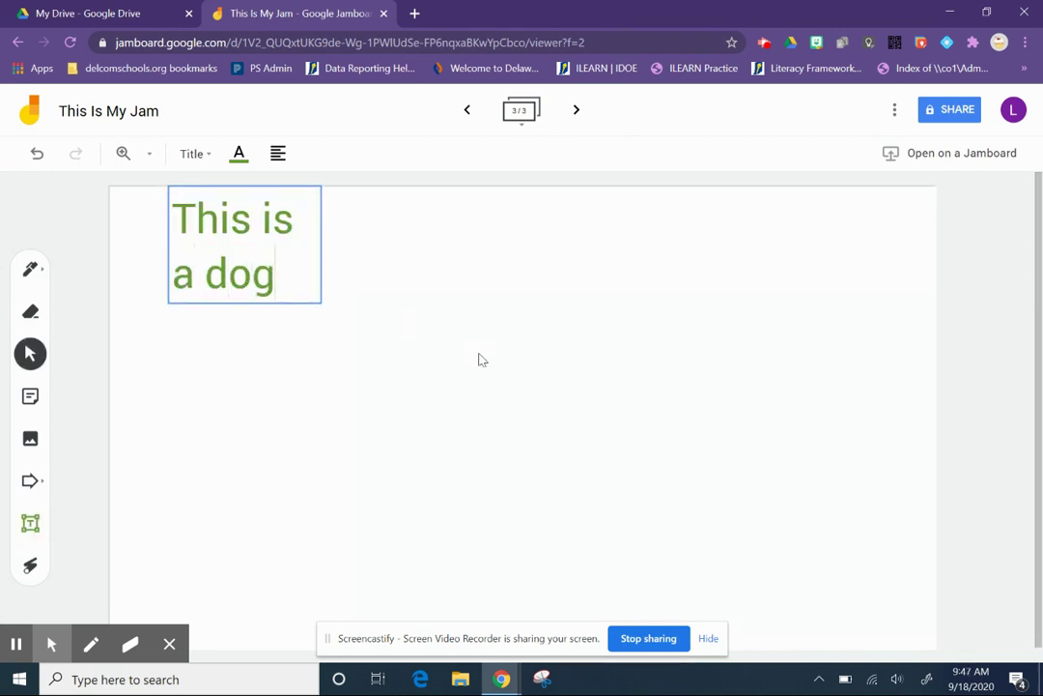
pyautogui.click(459, 354)
# Widen the "This is a dog" text box so the text fits on one line, and move it down the frame.
pyautogui.click(268, 224)
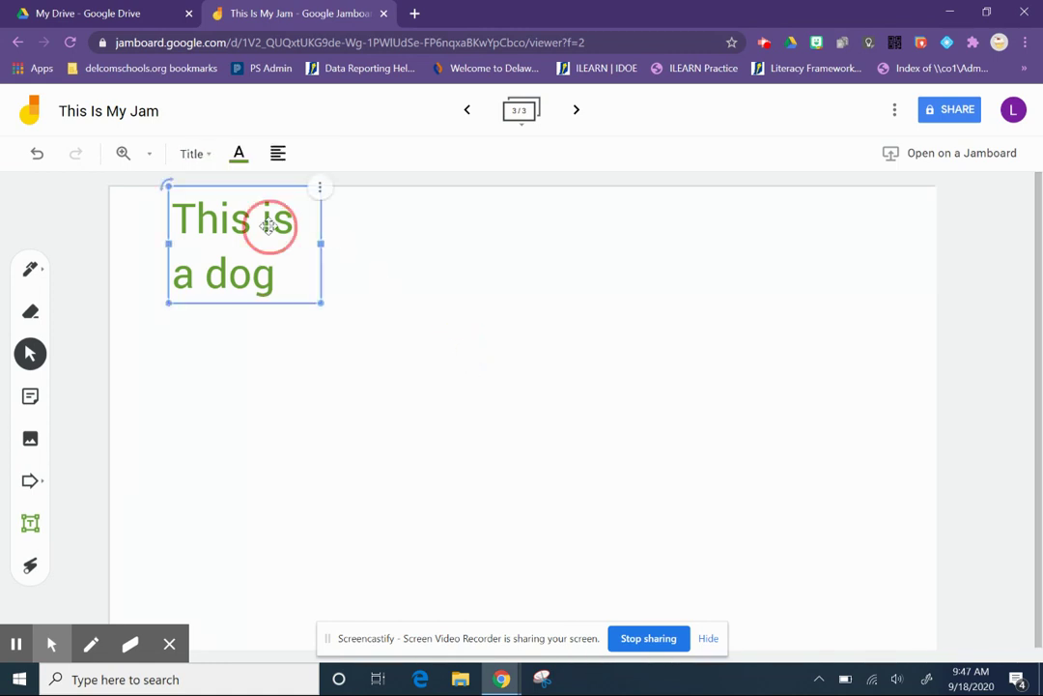
pyautogui.moveTo(322, 242); pyautogui.dragTo(570, 227)
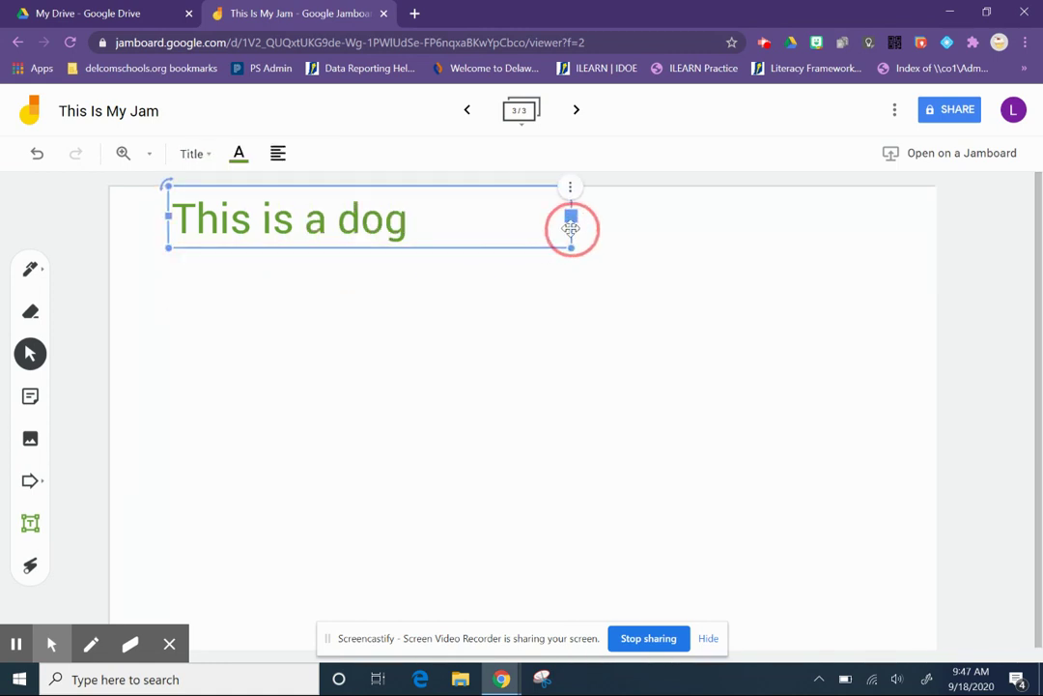
pyautogui.click(408, 340)
pyautogui.click(253, 208)
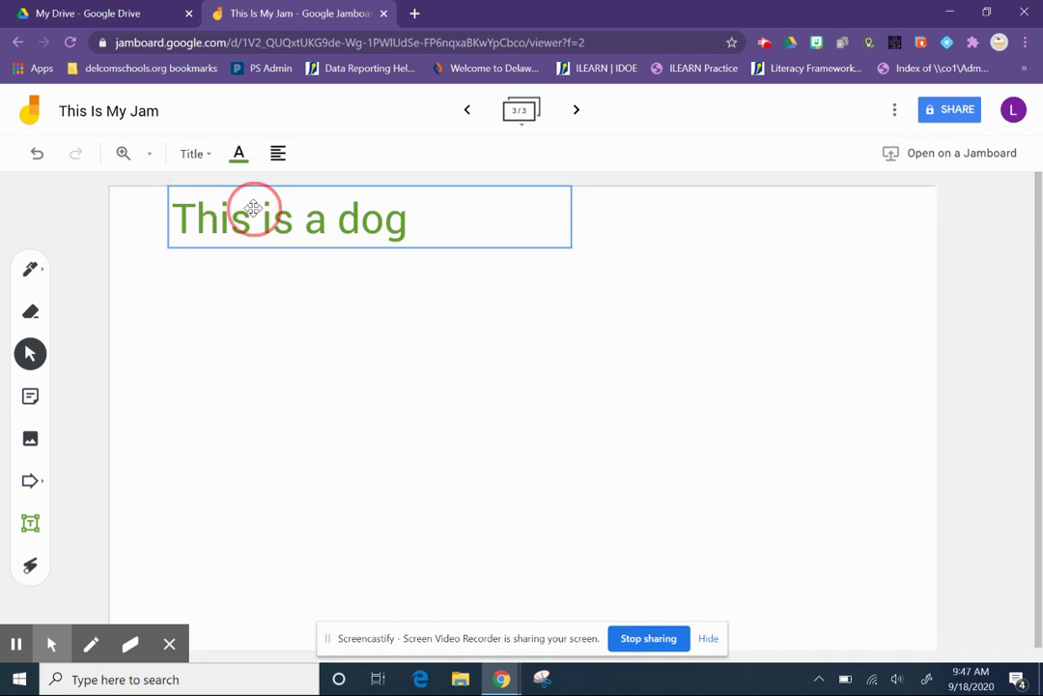
pyautogui.moveTo(282, 230); pyautogui.dragTo(281, 342)
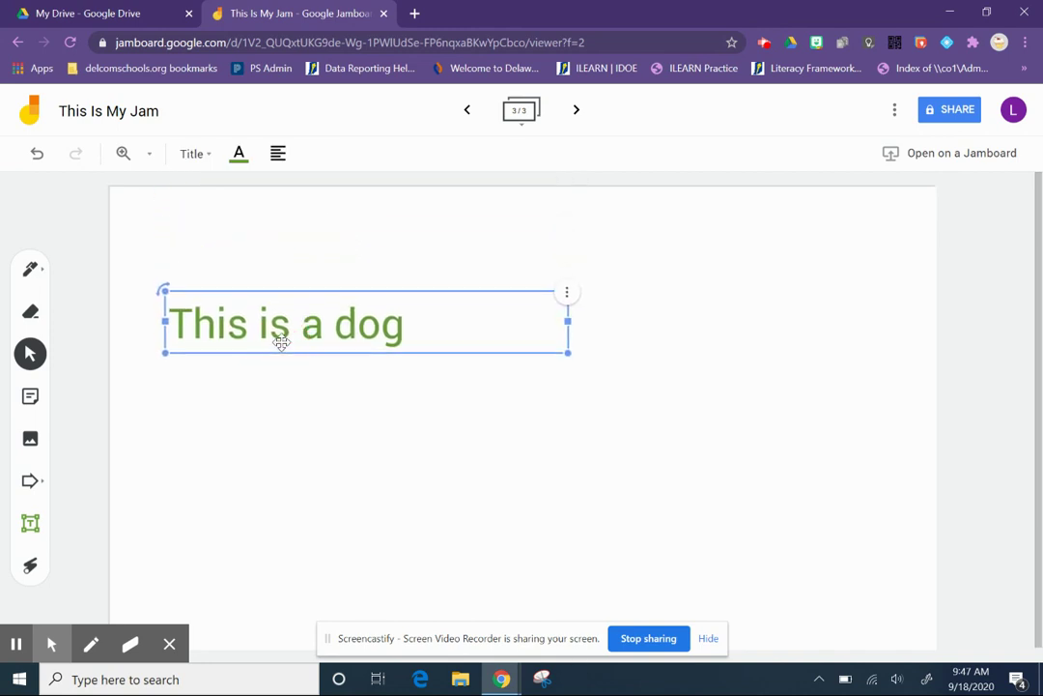
pyautogui.click(264, 417)
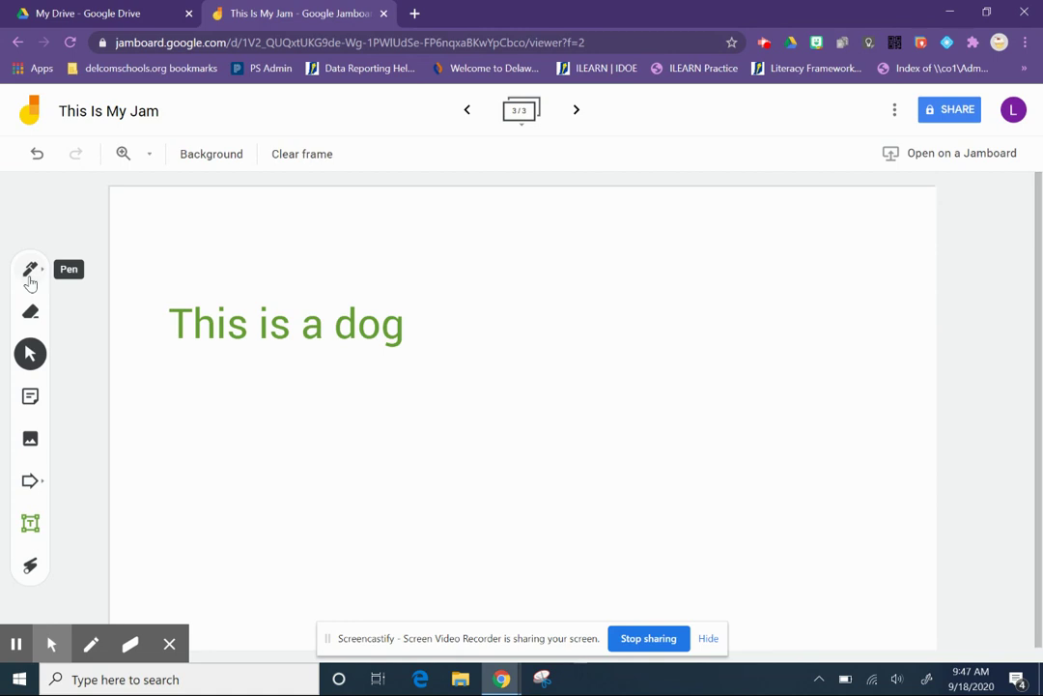
# Circle the word "is" in "This is a dog" with the pen and underline the words from "is" to "dog".
pyautogui.click(30, 280)
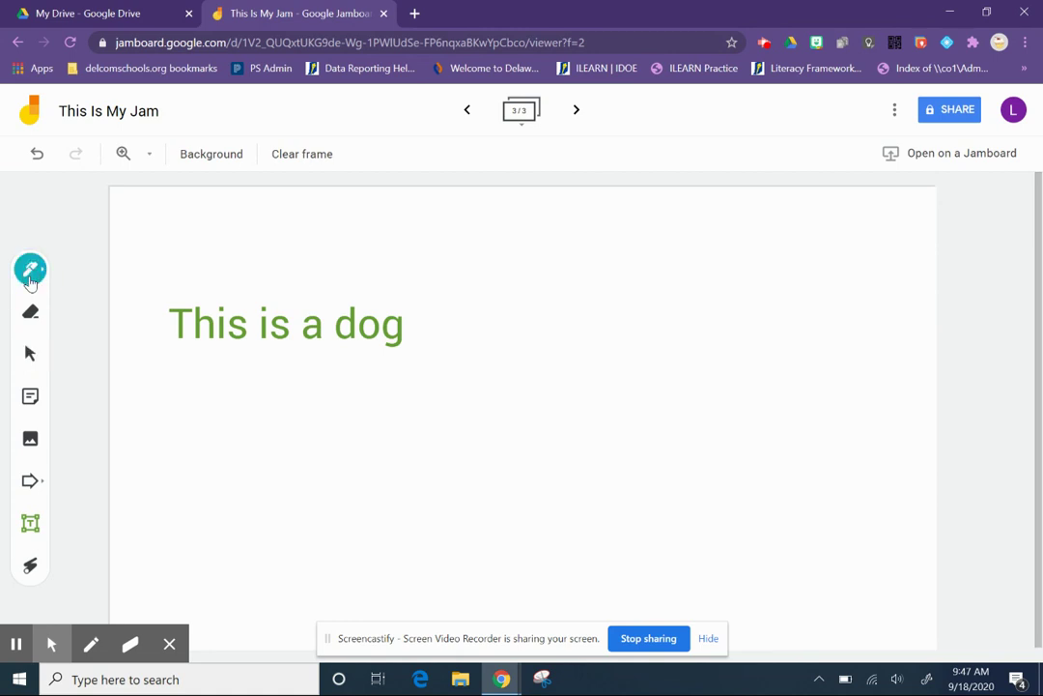
pyautogui.click(29, 275)
pyautogui.click(27, 275)
pyautogui.moveTo(275, 279)
pyautogui.mouseDown()
pyautogui.moveTo(261, 373)
pyautogui.moveTo(277, 282)
pyautogui.mouseUp()
pyautogui.moveTo(265, 354); pyautogui.dragTo(440, 346)
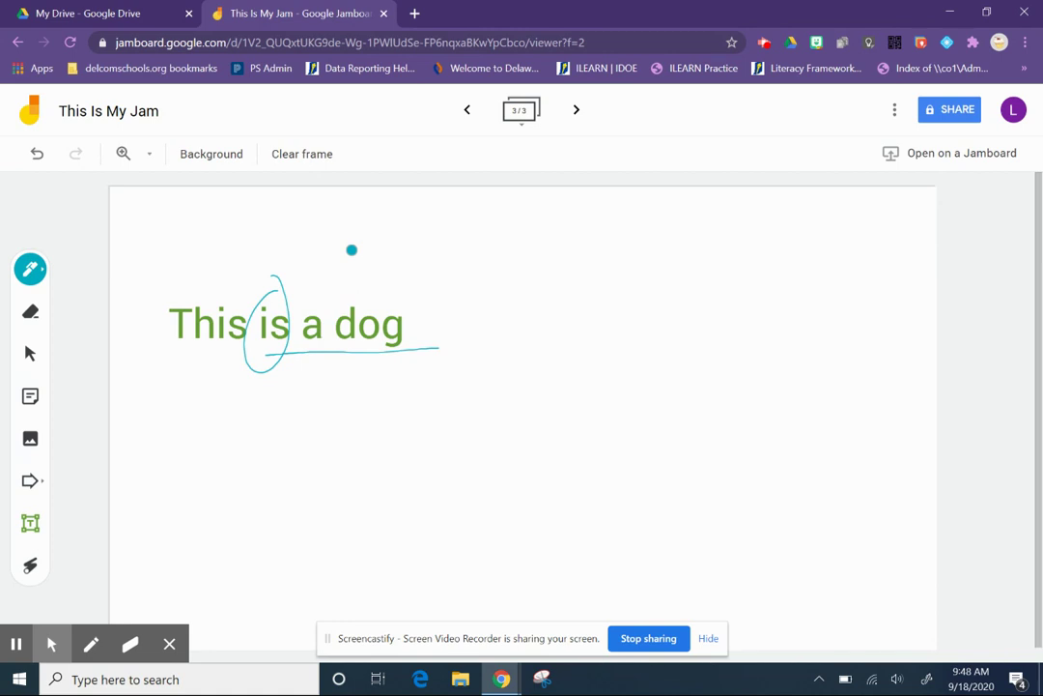
# Return to the first frame and delete the dog picture.
pyautogui.click(466, 112)
pyautogui.click(464, 114)
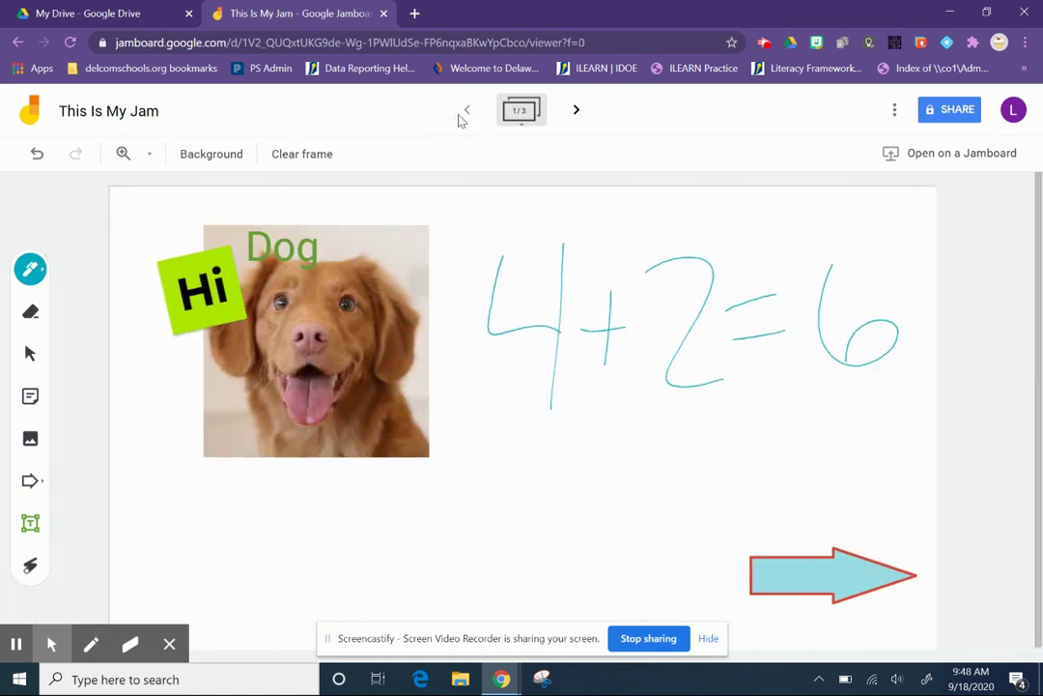
pyautogui.click(27, 364)
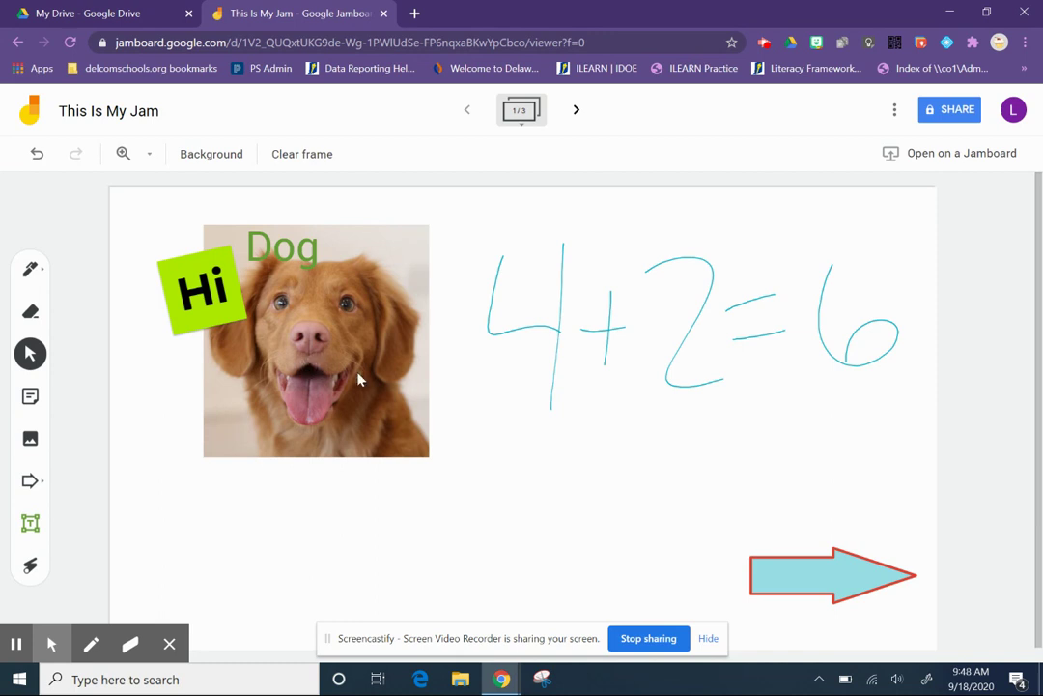
pyautogui.click(358, 372)
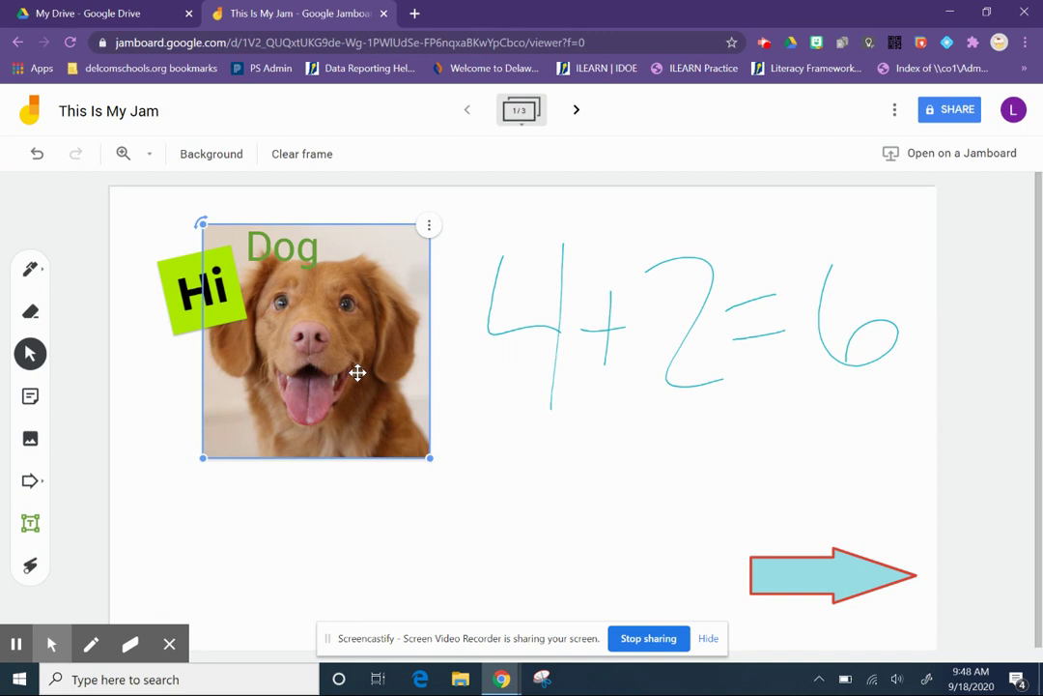
pyautogui.press('Delete')
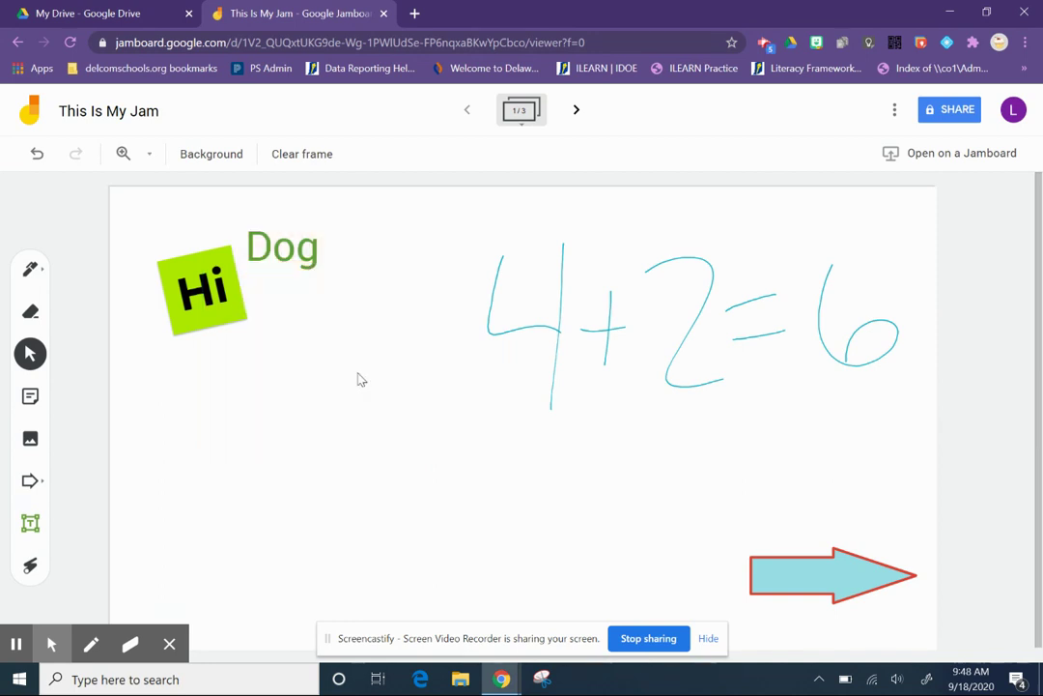
# Undo the deletion of the dog picture and leave the picture deselected.
pyautogui.click(36, 156)
pyautogui.click(97, 261)
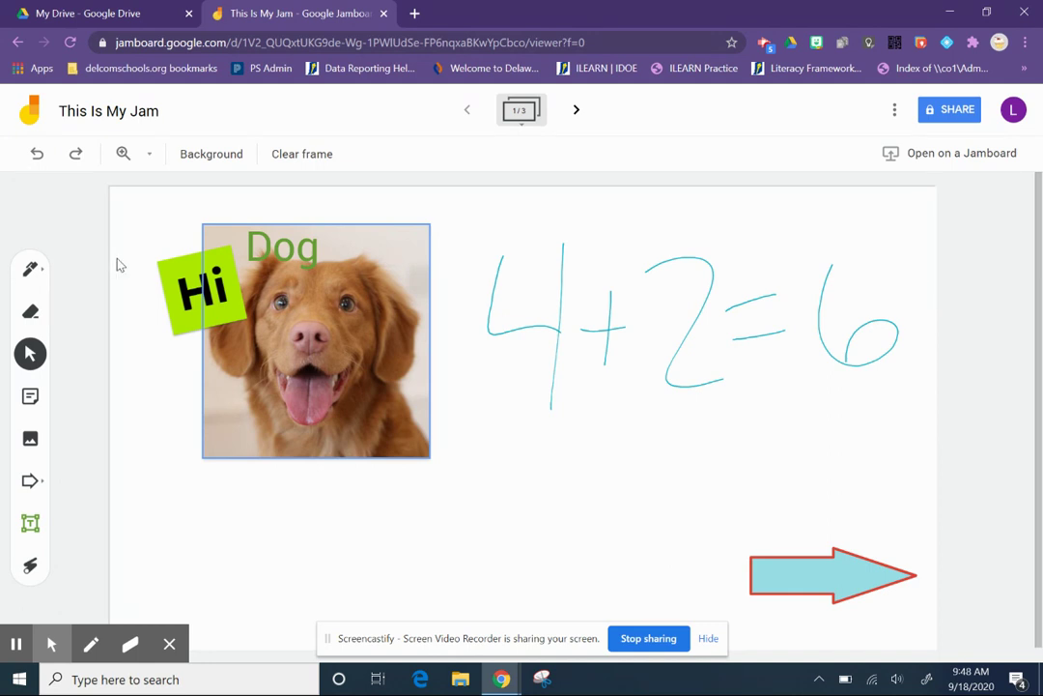
pyautogui.click(140, 258)
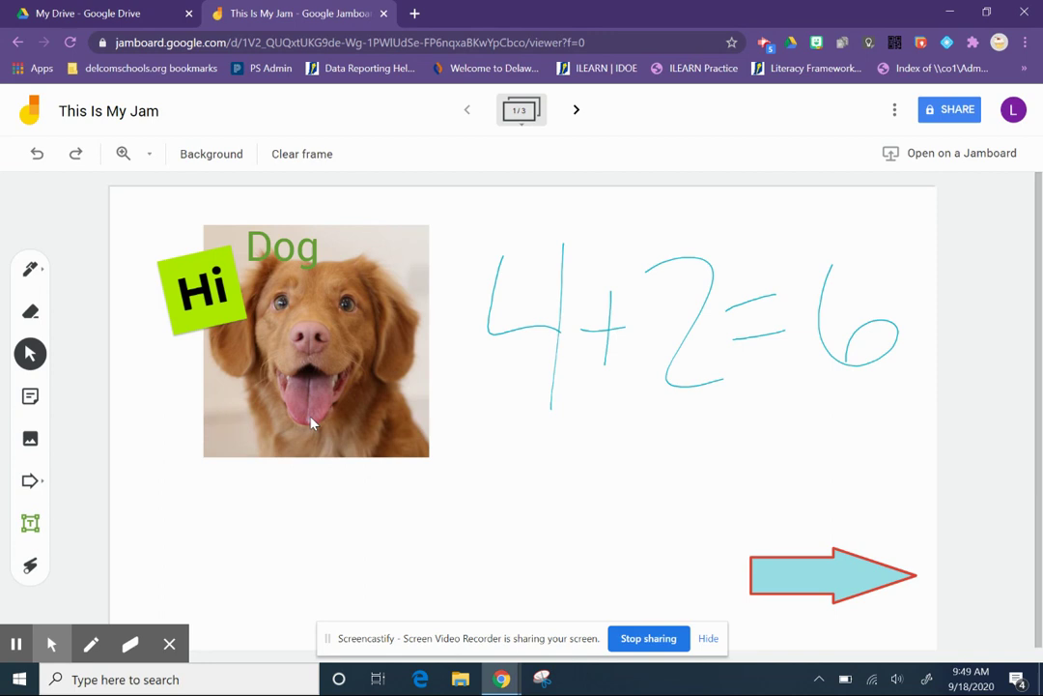
pyautogui.click(355, 362)
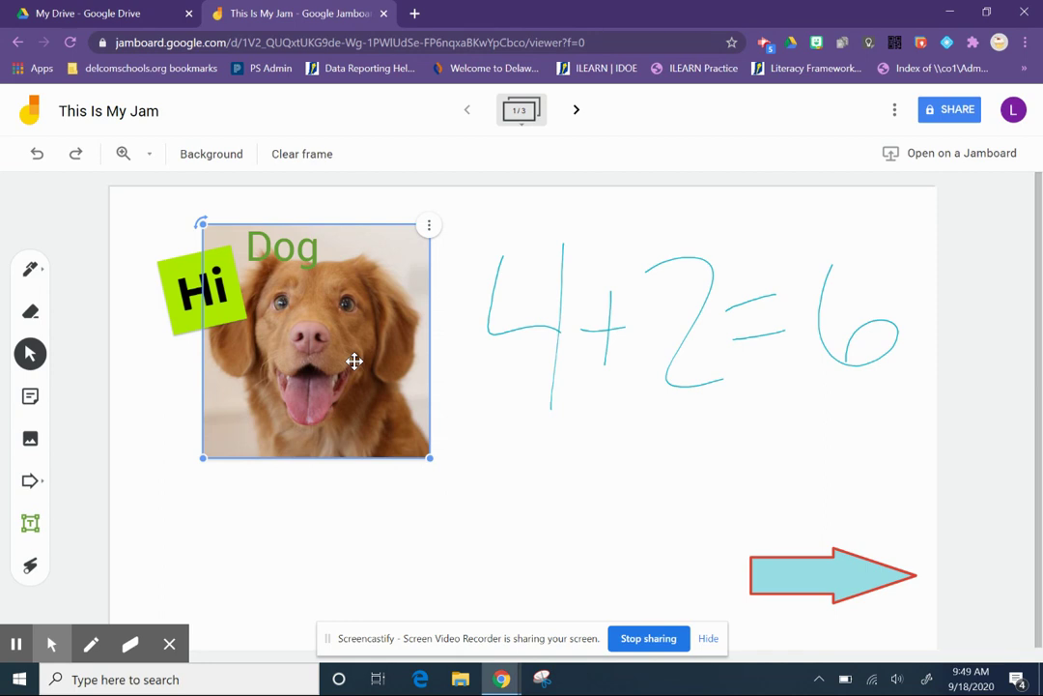
pyautogui.click(144, 477)
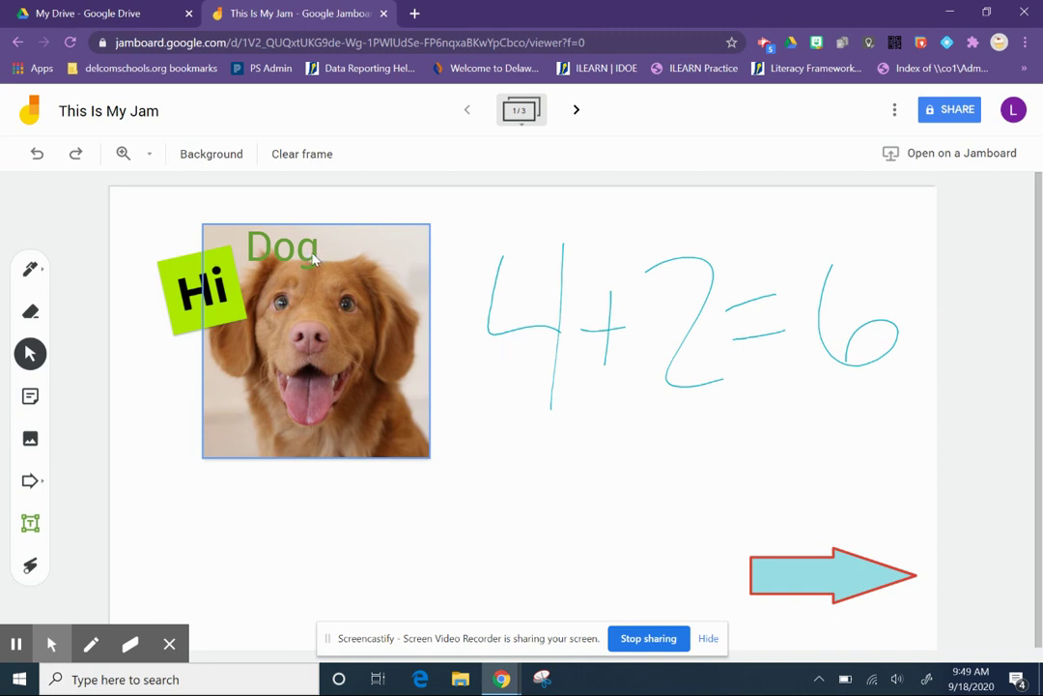
# Go back to the third frame and look through the jam's file options and sharing settings without changing them.
pyautogui.click(568, 110)
pyautogui.click(570, 113)
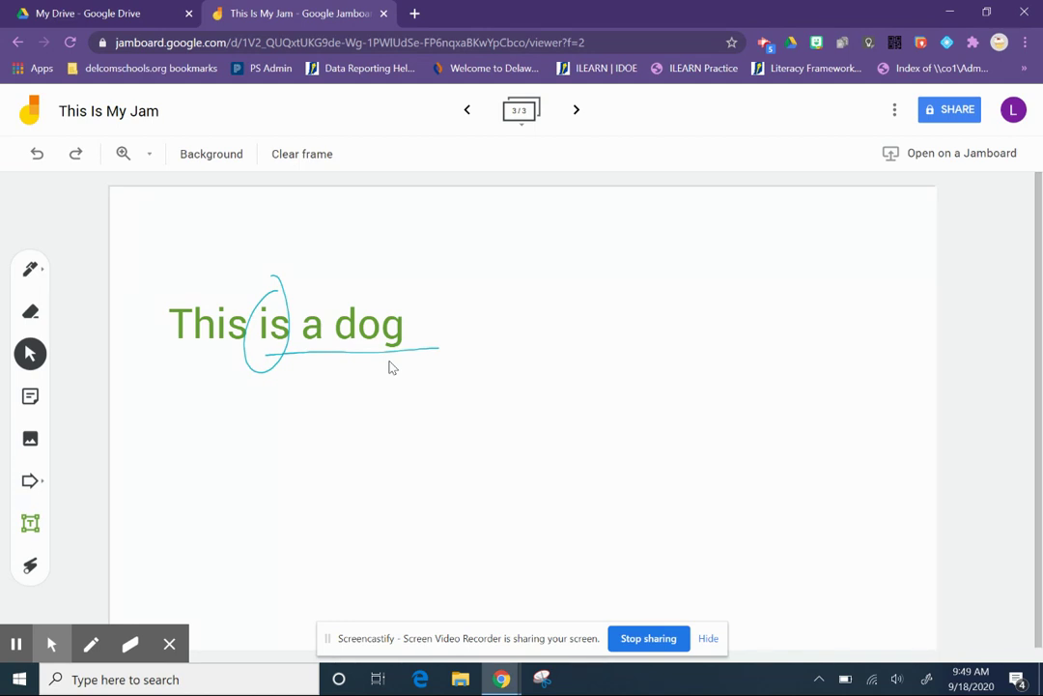
pyautogui.click(897, 111)
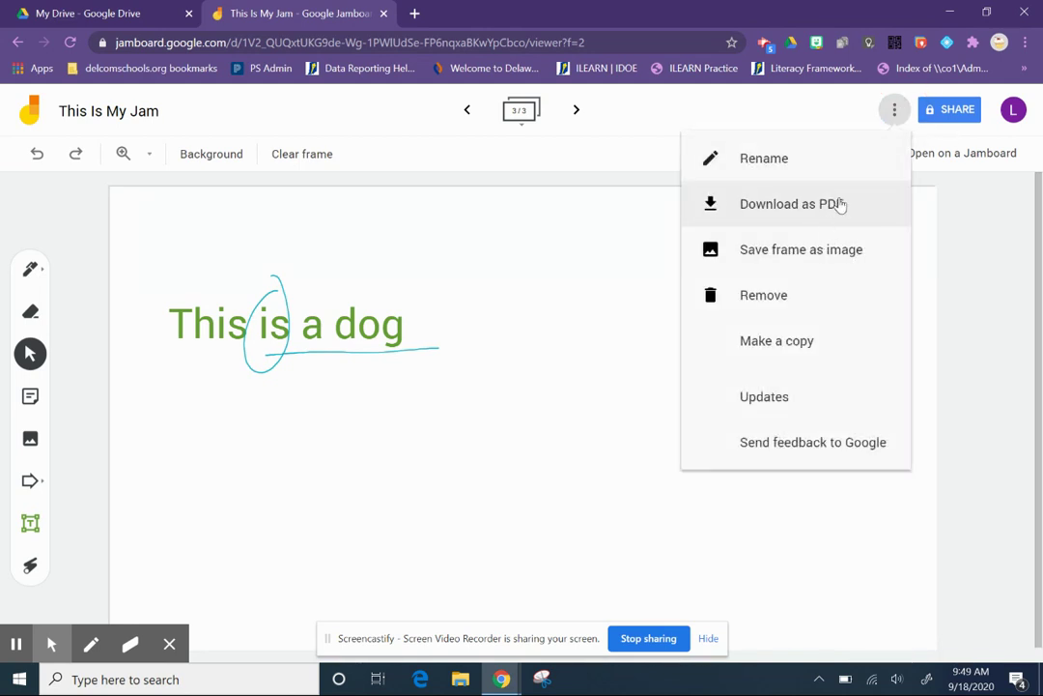
pyautogui.click(959, 119)
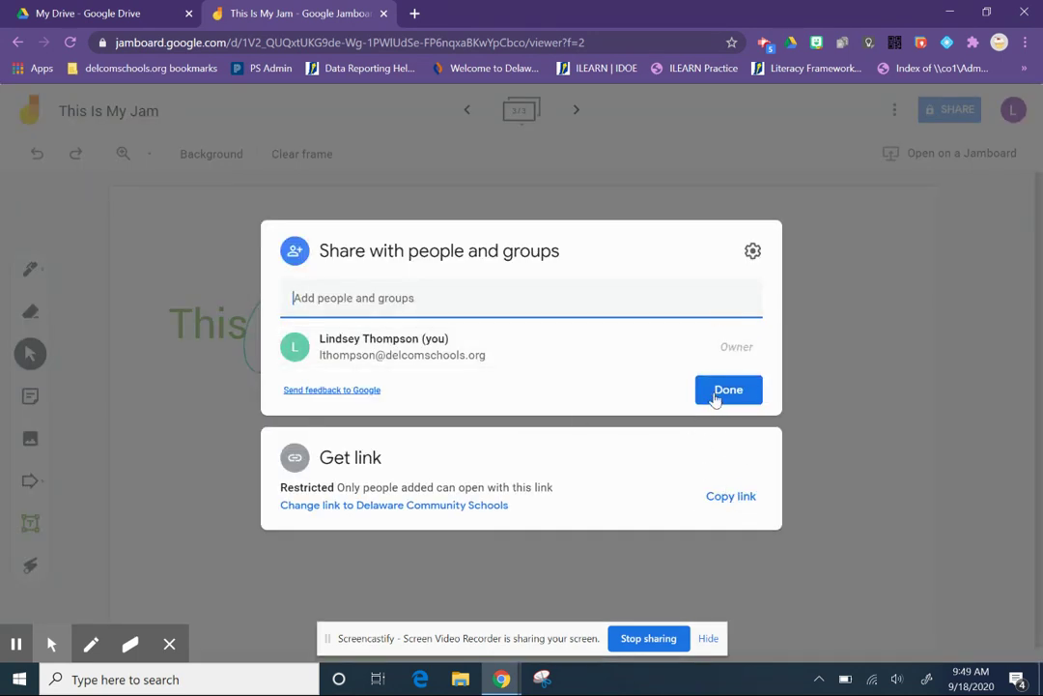
pyautogui.click(720, 394)
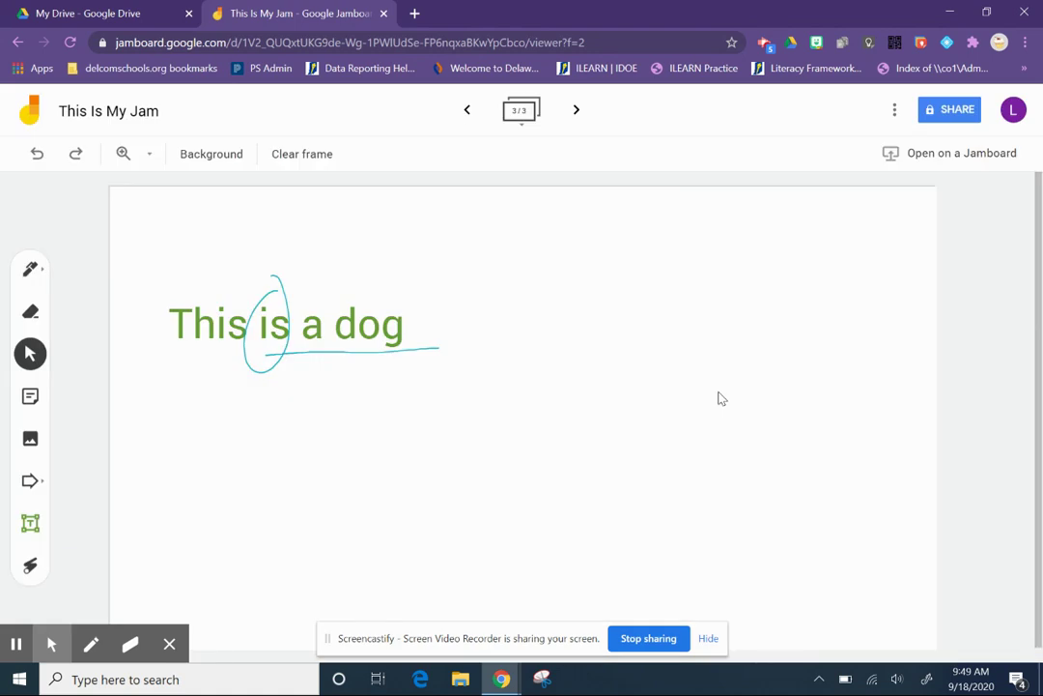